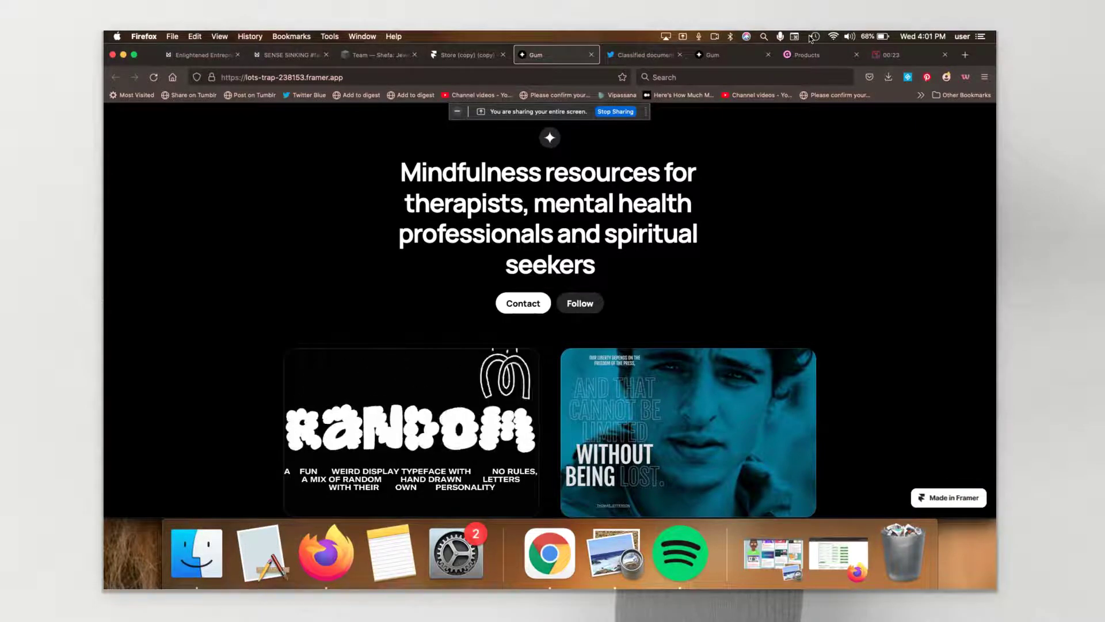
Step: Scroll the live store and preview, then close, the Random Typeface product's checkout popup
{"action": "scroll", "coordinate": [921, 196], "scroll_direction": "down", "scroll_amount": 1}
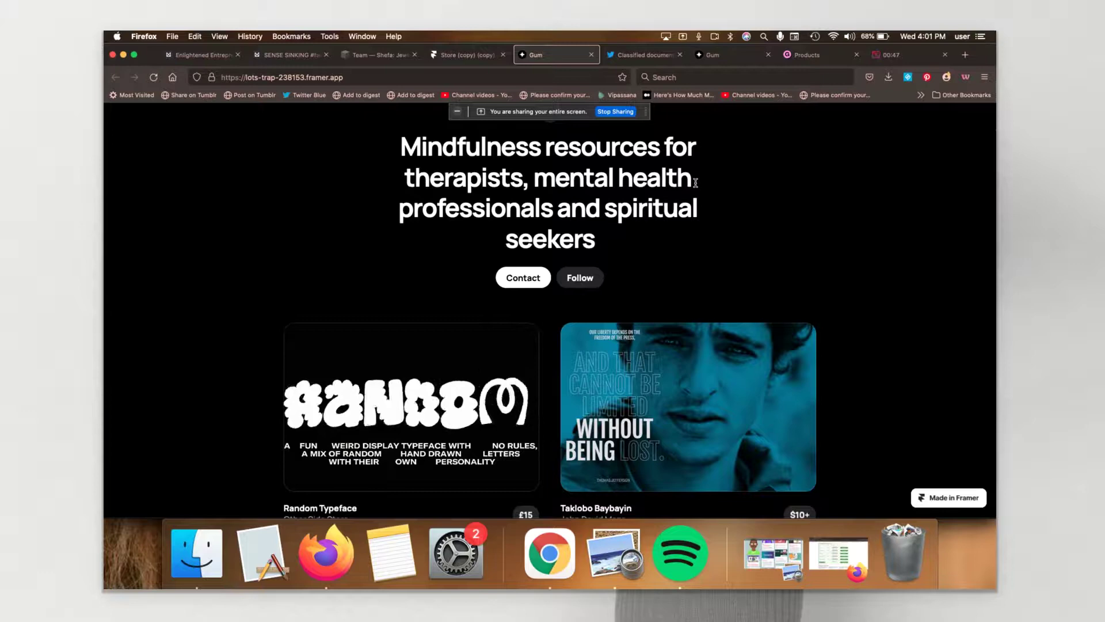
{"action": "scroll", "coordinate": [696, 184], "scroll_direction": "down", "scroll_amount": 8}
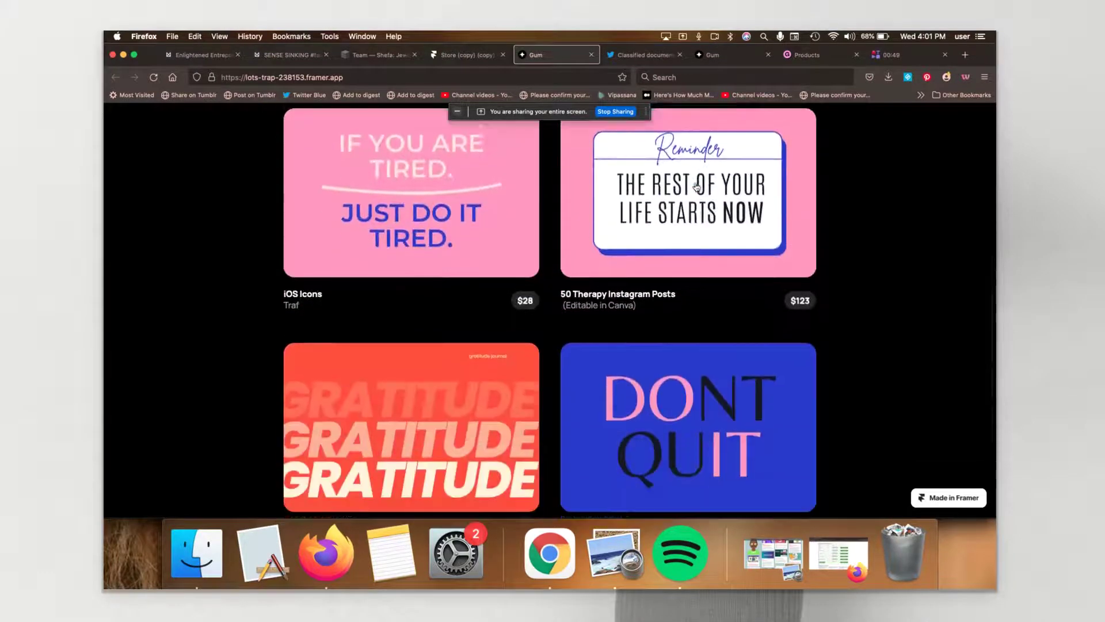
{"action": "scroll", "coordinate": [697, 185], "scroll_direction": "down", "scroll_amount": 4}
{"action": "scroll", "coordinate": [697, 186], "scroll_direction": "up", "scroll_amount": 9}
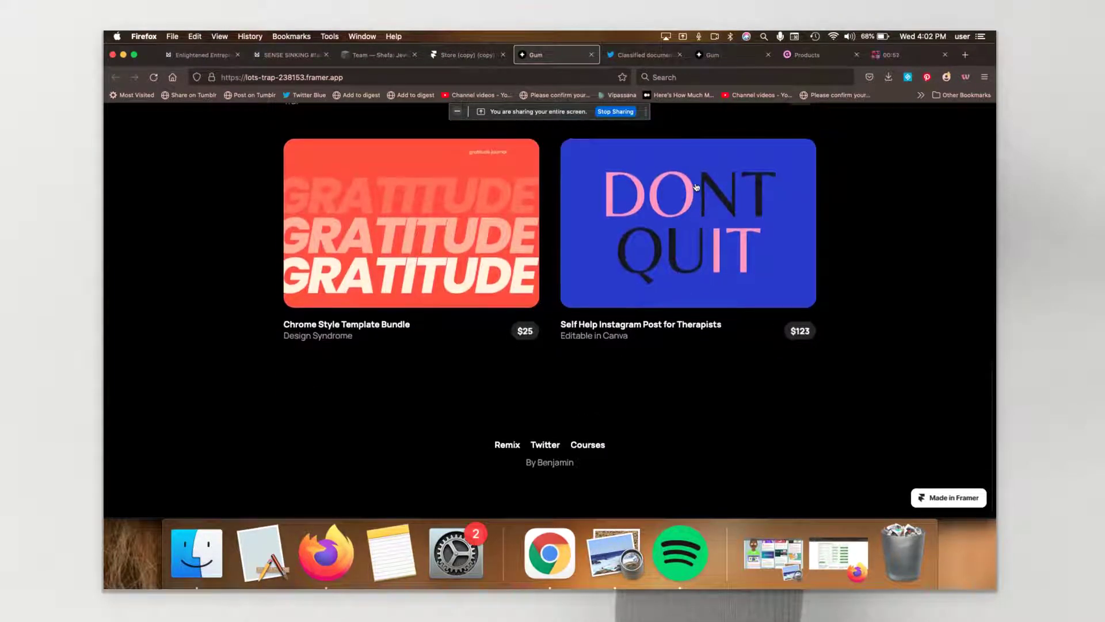
{"action": "scroll", "coordinate": [697, 187], "scroll_direction": "up", "scroll_amount": 4}
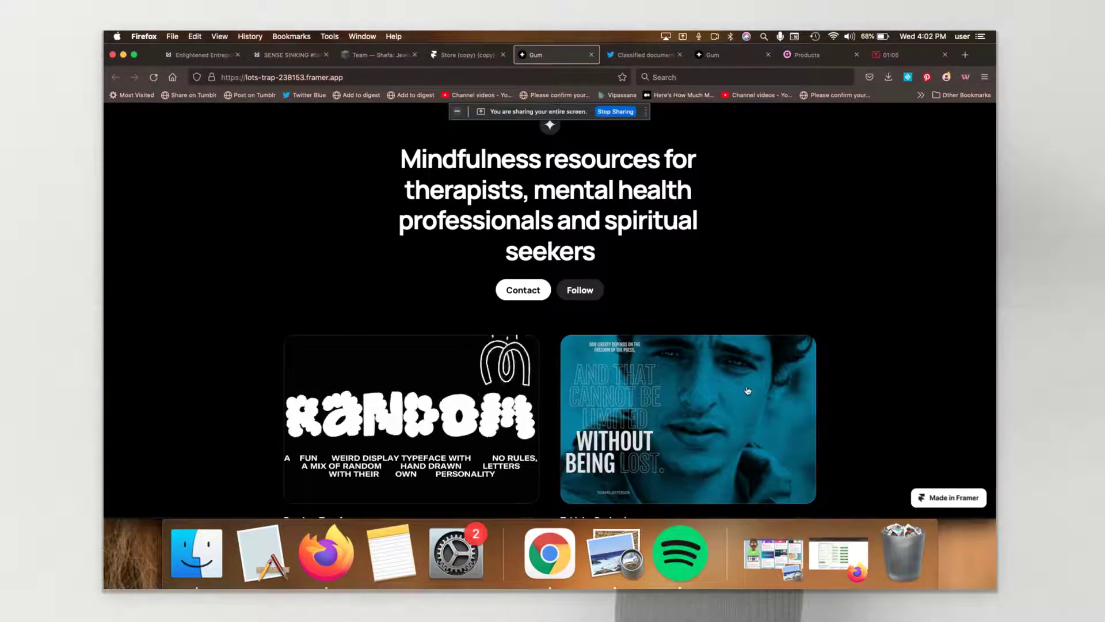
{"action": "left_click", "coordinate": [436, 413]}
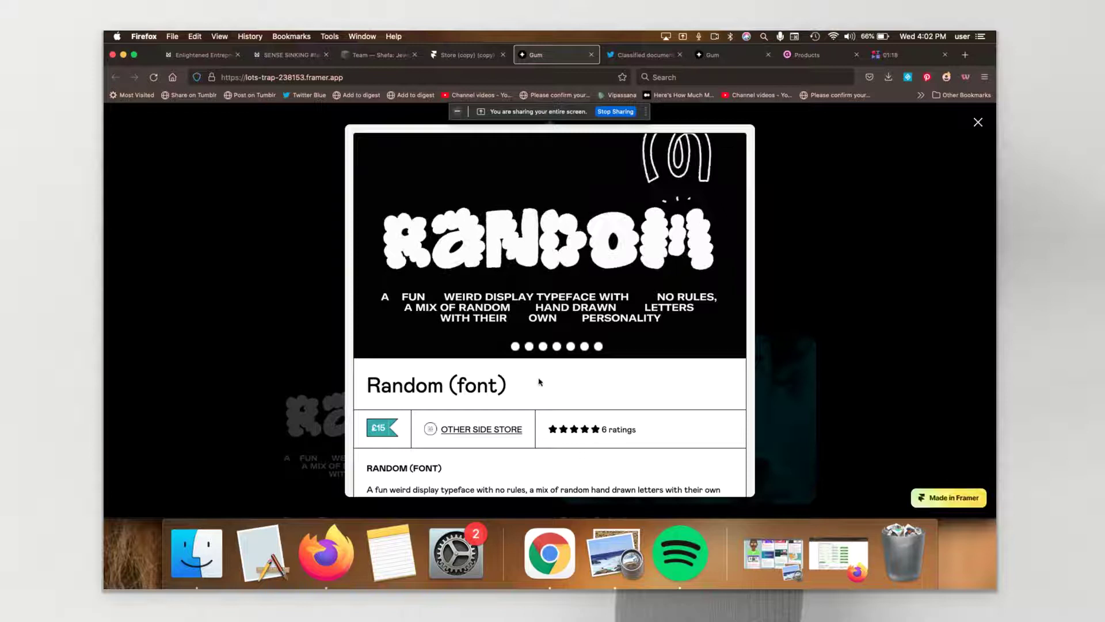
{"action": "mouse_move", "coordinate": [727, 323]}
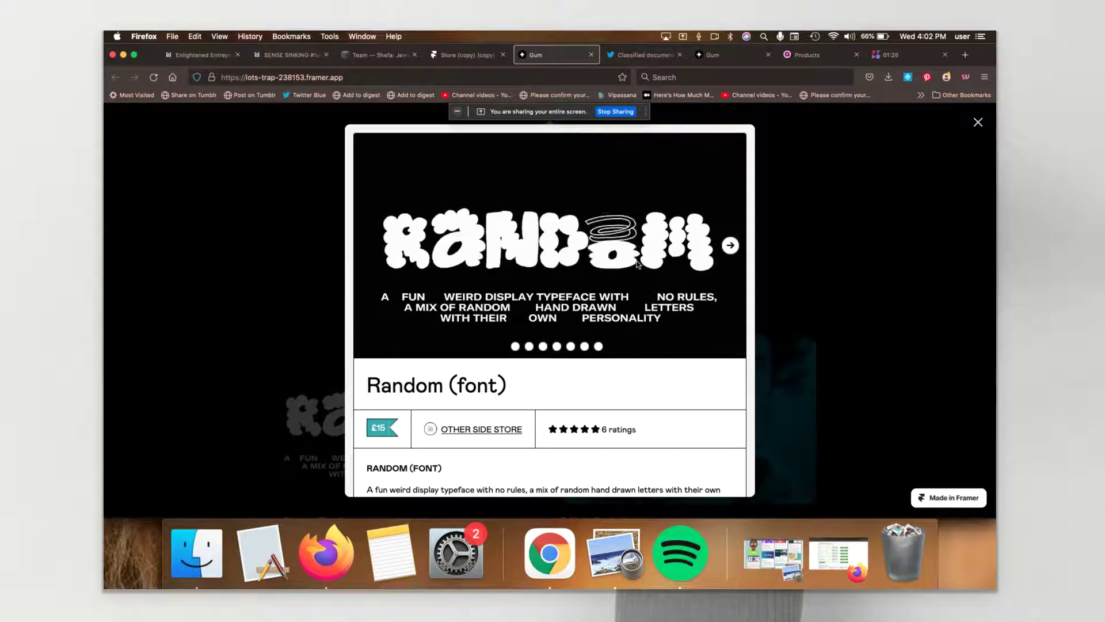
{"action": "left_click", "coordinate": [811, 303]}
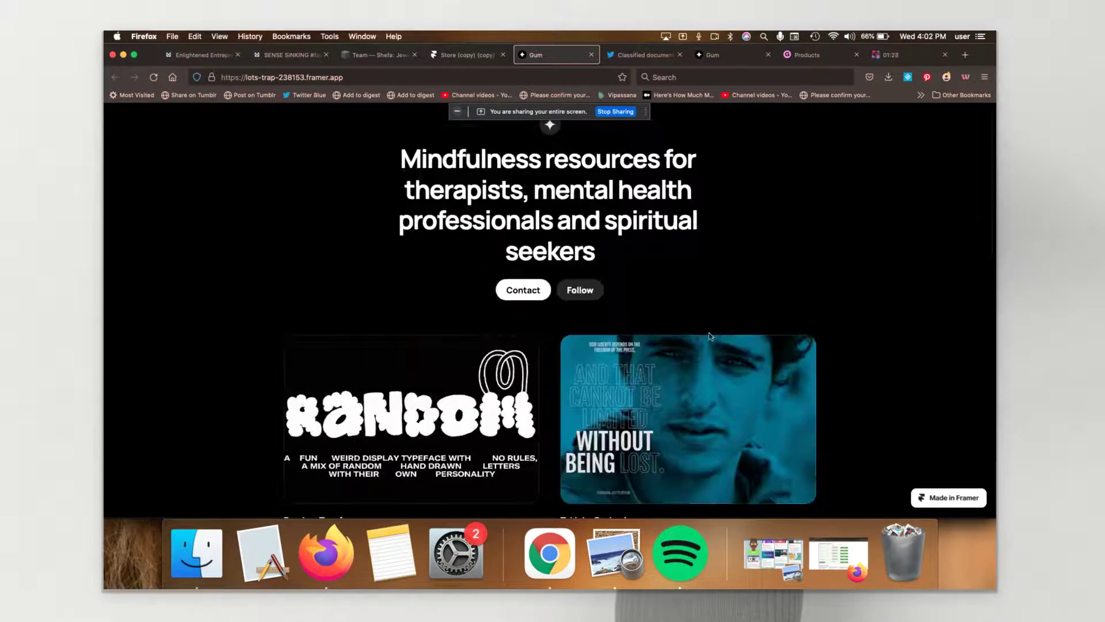
Step: Check and close the video, iOS Icons and Self Help Instagram Post product popups
{"action": "scroll", "coordinate": [710, 338], "scroll_direction": "down", "scroll_amount": 3}
{"action": "scroll", "coordinate": [711, 337], "scroll_direction": "down", "scroll_amount": 5}
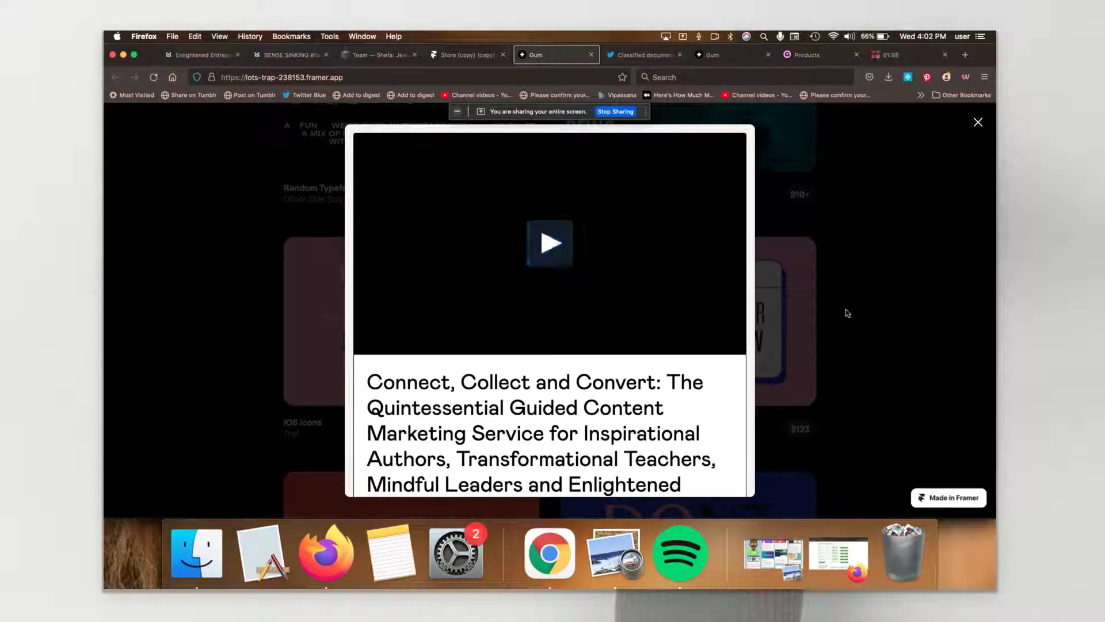
{"action": "left_click", "coordinate": [847, 312]}
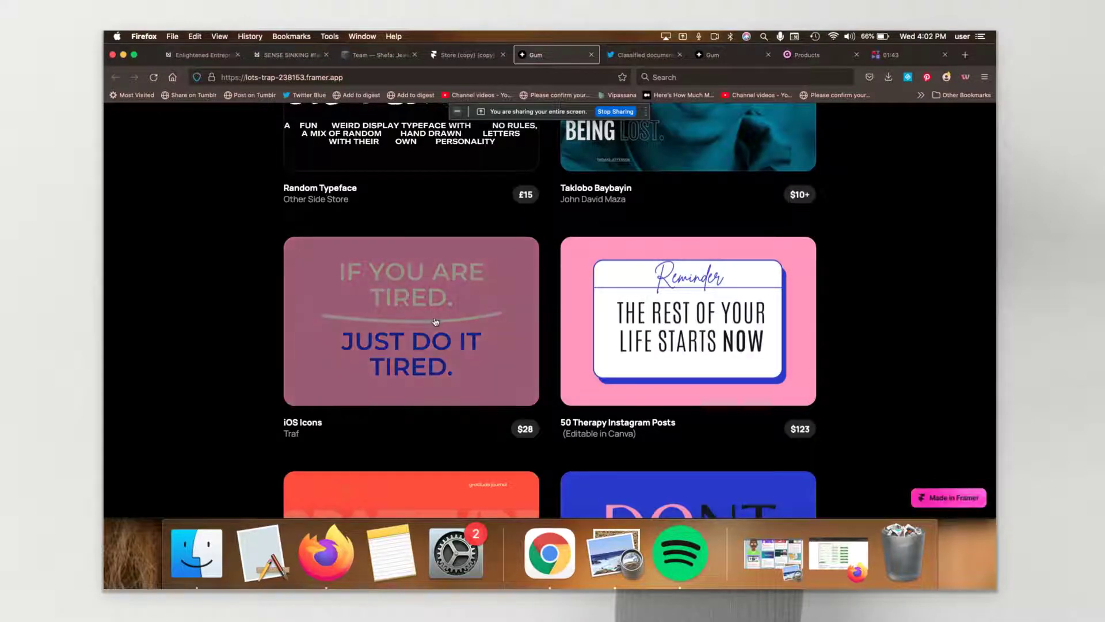
{"action": "left_click", "coordinate": [443, 313]}
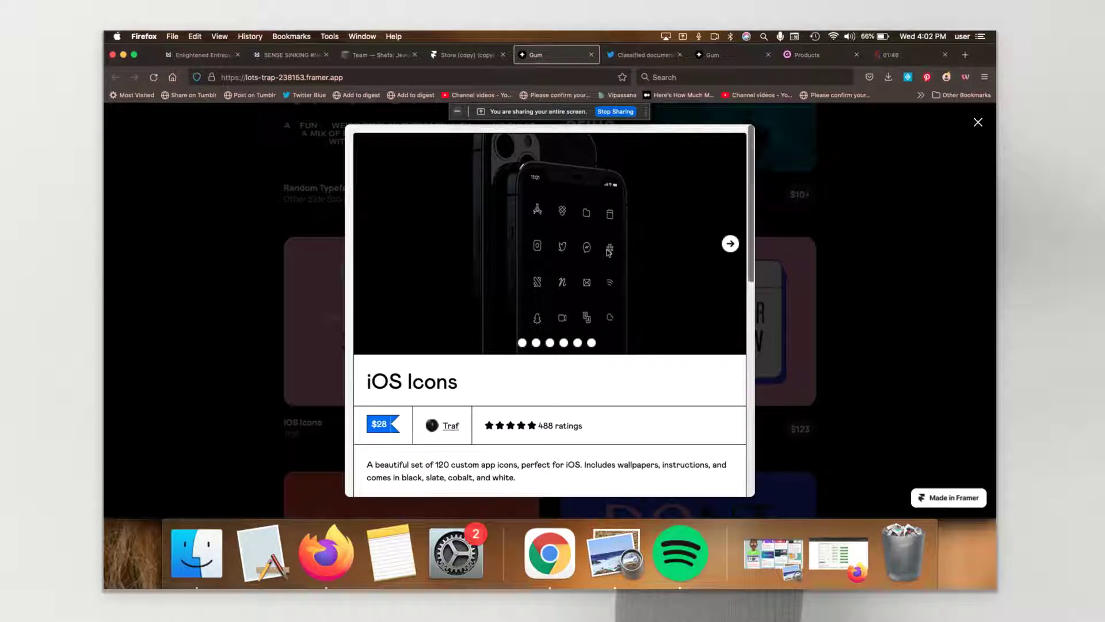
{"action": "left_click", "coordinate": [821, 256]}
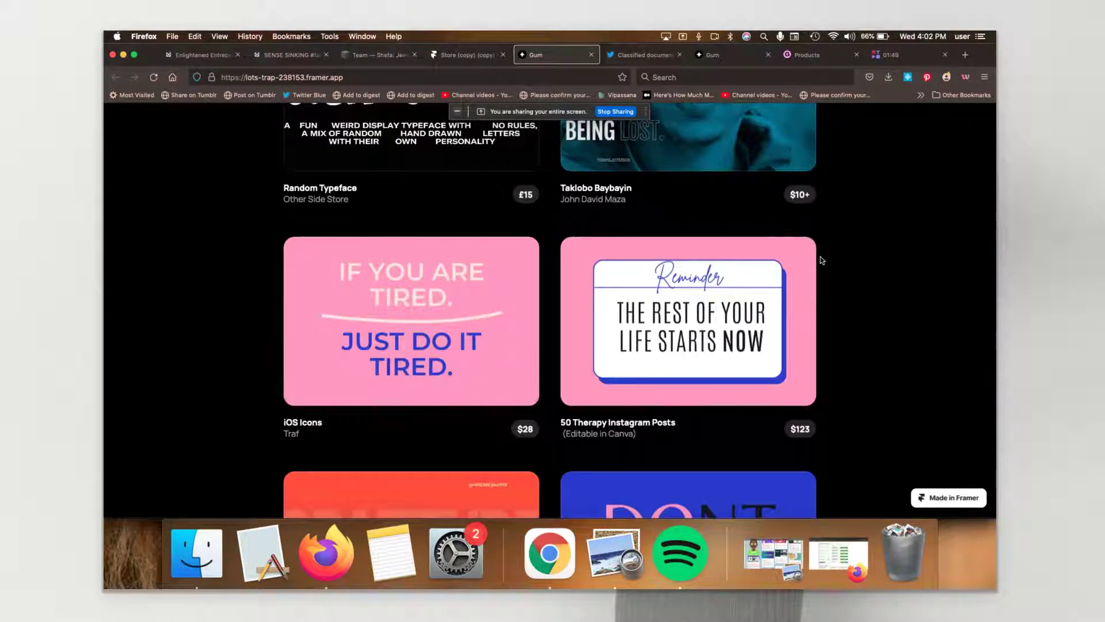
{"action": "scroll", "coordinate": [820, 257], "scroll_direction": "down", "scroll_amount": 5}
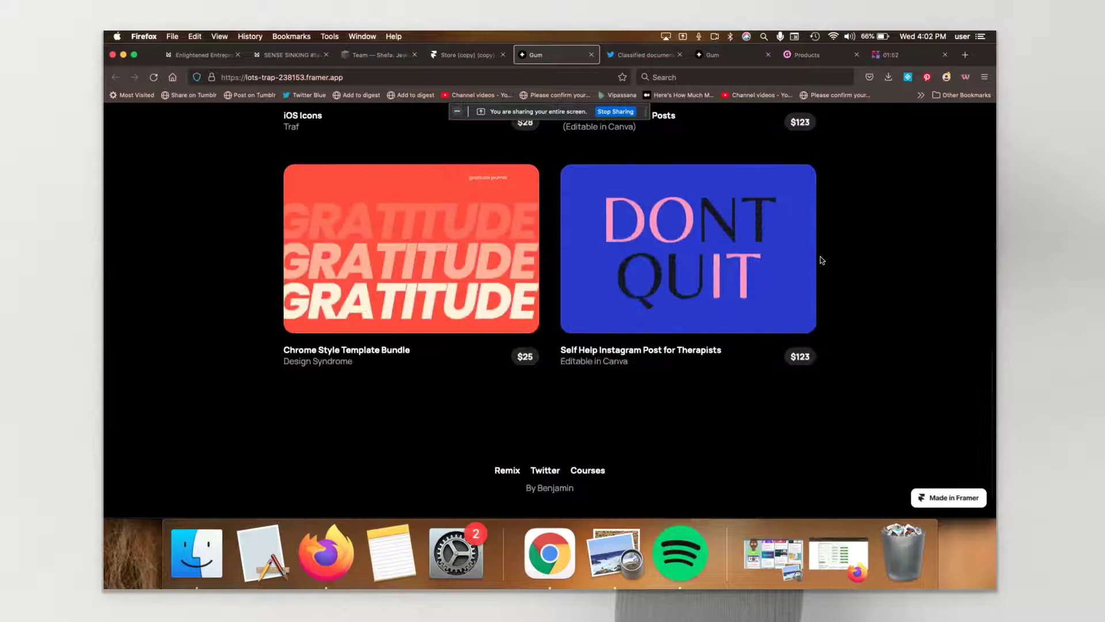
{"action": "left_click", "coordinate": [674, 254]}
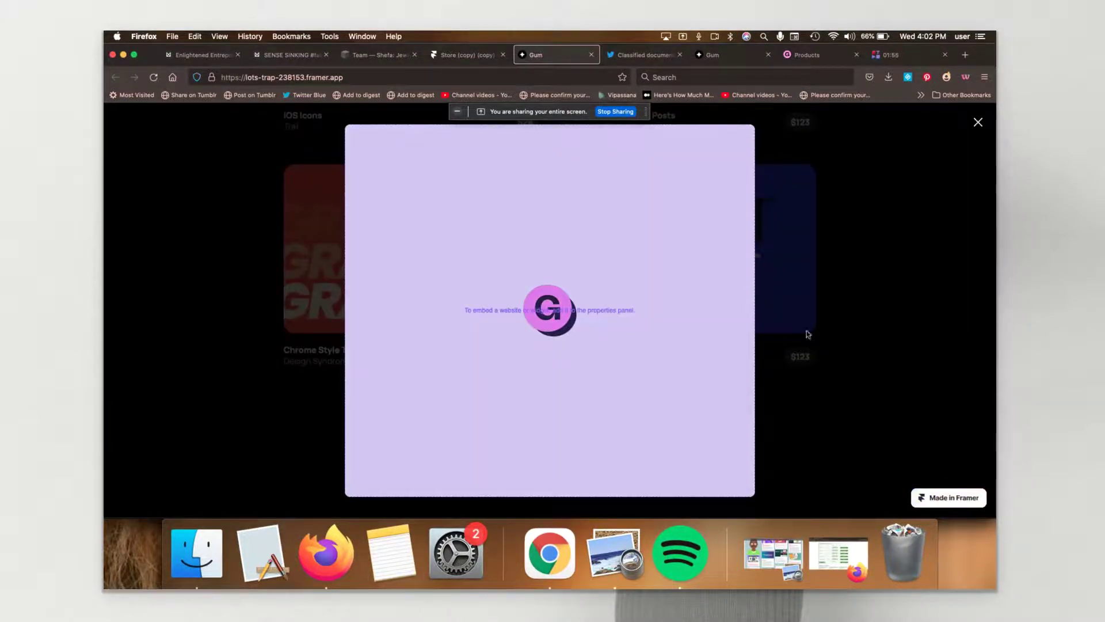
{"action": "left_click", "coordinate": [814, 243]}
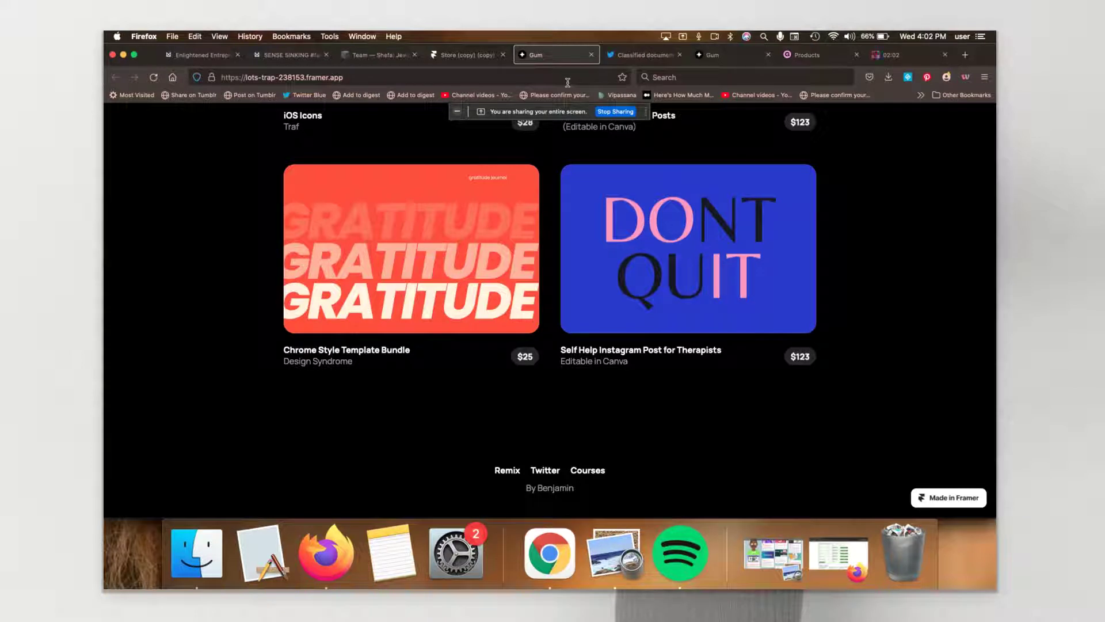
{"action": "scroll", "coordinate": [568, 82], "scroll_direction": "up", "scroll_amount": 4}
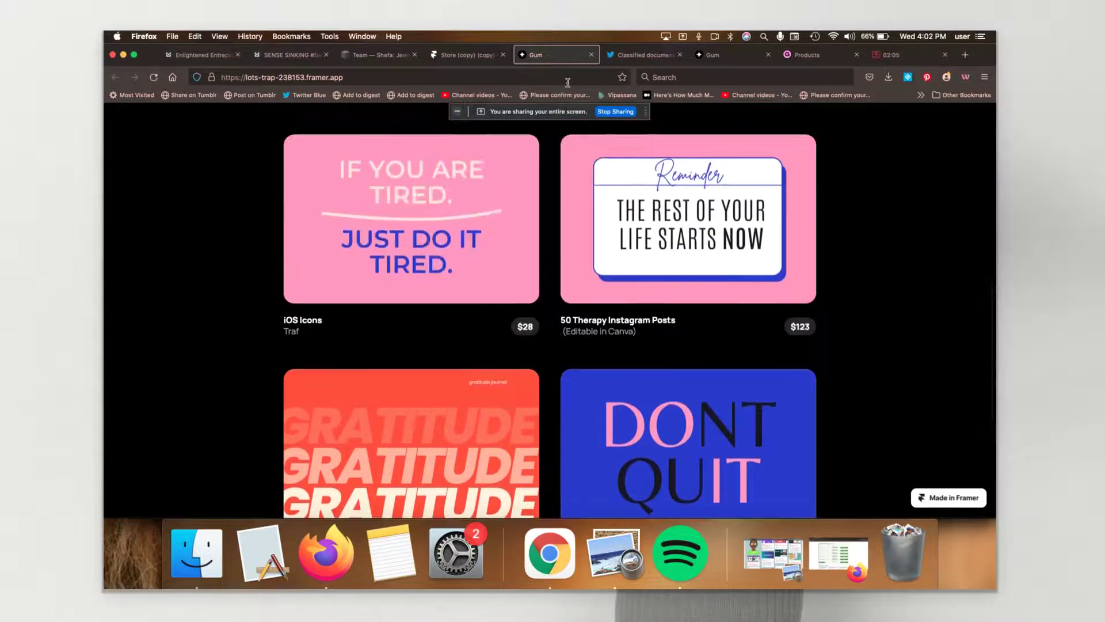
Step: In the Store collection, move Random Typeface to the bottom and iOS Icons below 50 Therapy Instagram Posts
{"action": "left_click", "coordinate": [468, 55]}
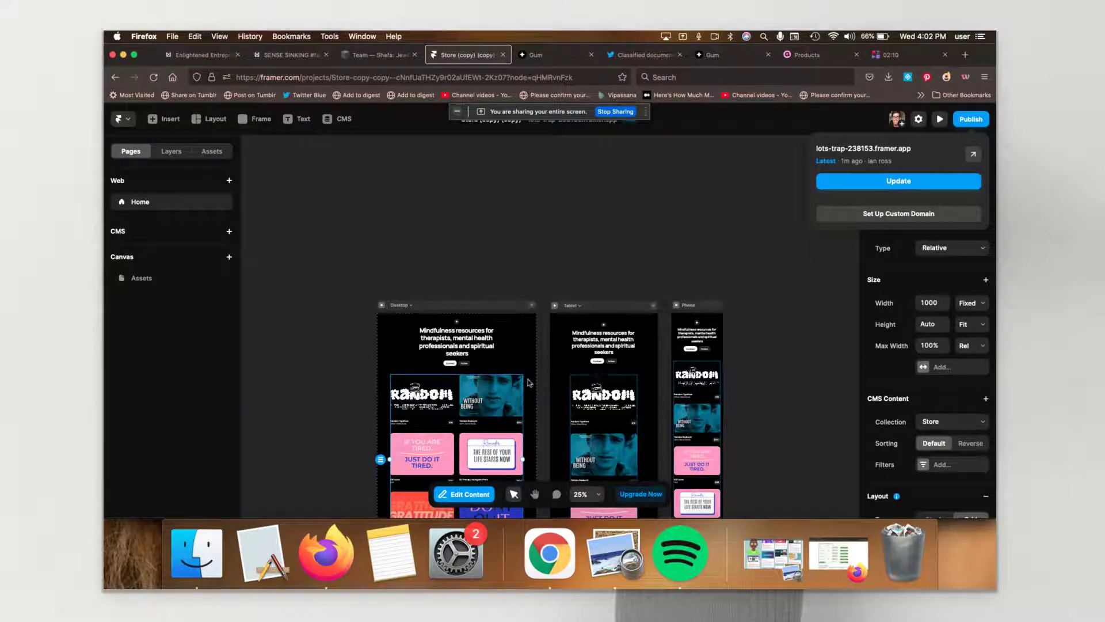
{"action": "left_click", "coordinate": [471, 495]}
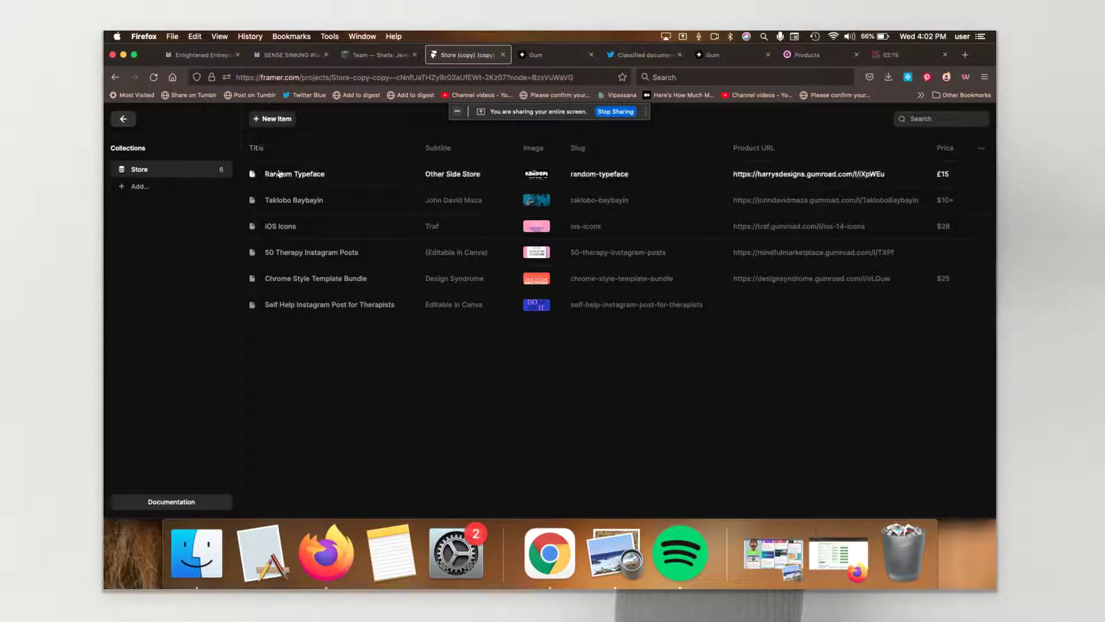
{"action": "left_click_drag", "start_coordinate": [279, 174], "coordinate": [266, 161]}
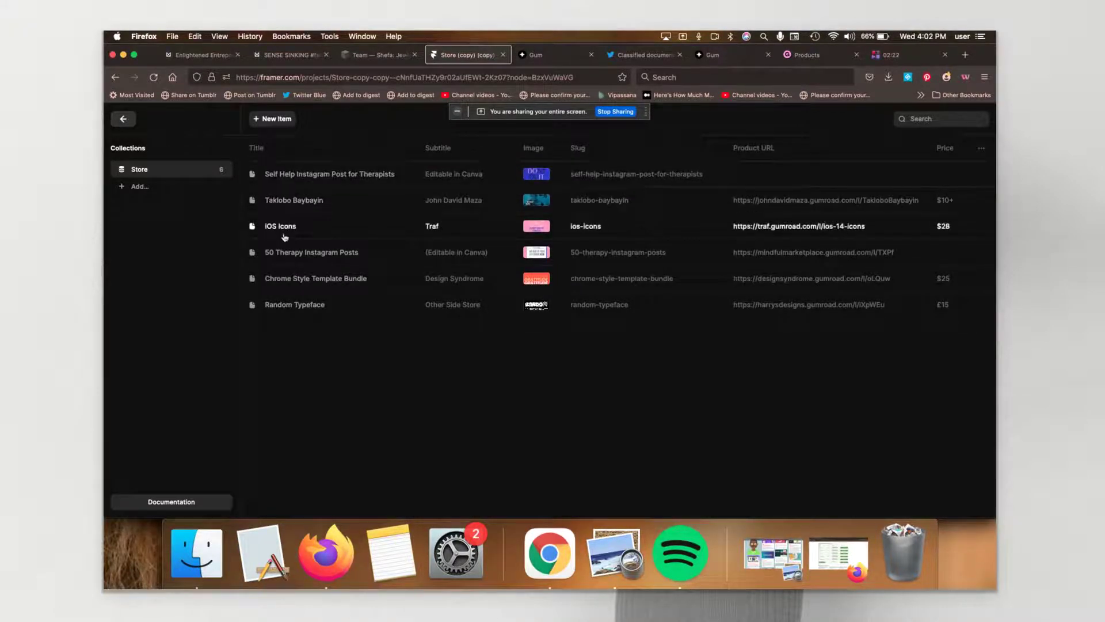
{"action": "left_click_drag", "start_coordinate": [284, 230], "coordinate": [282, 274]}
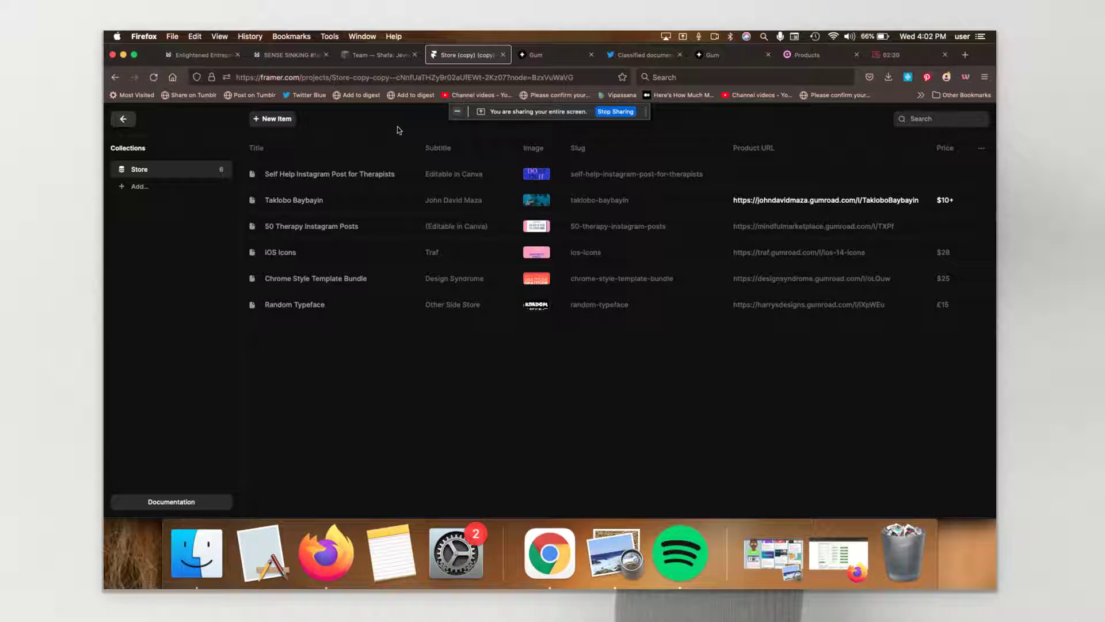
Step: Add an imageless Store item titled 'This is as new Gumroad PRoduct', subtitled 'and this is part of a membership'
{"action": "left_click", "coordinate": [275, 121]}
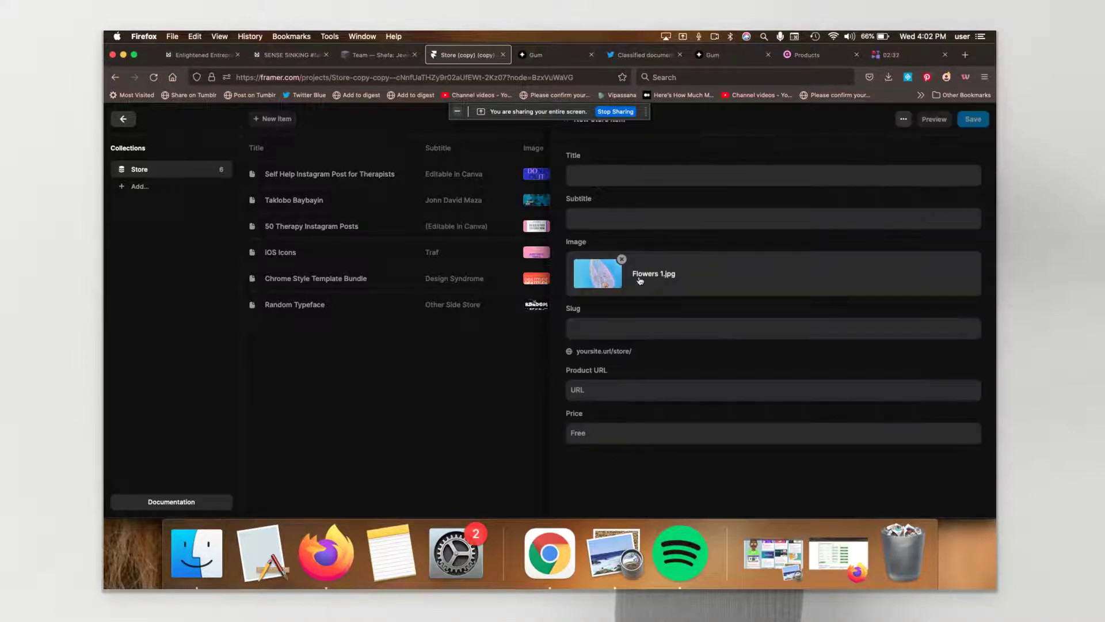
{"action": "left_click", "coordinate": [623, 260]}
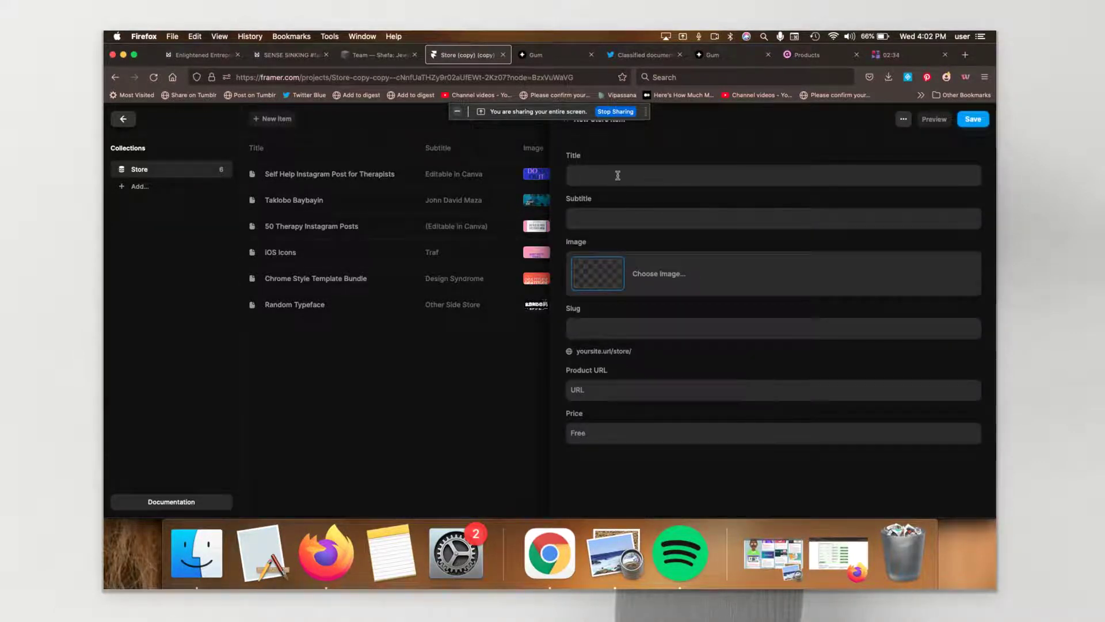
{"action": "left_click", "coordinate": [617, 175]}
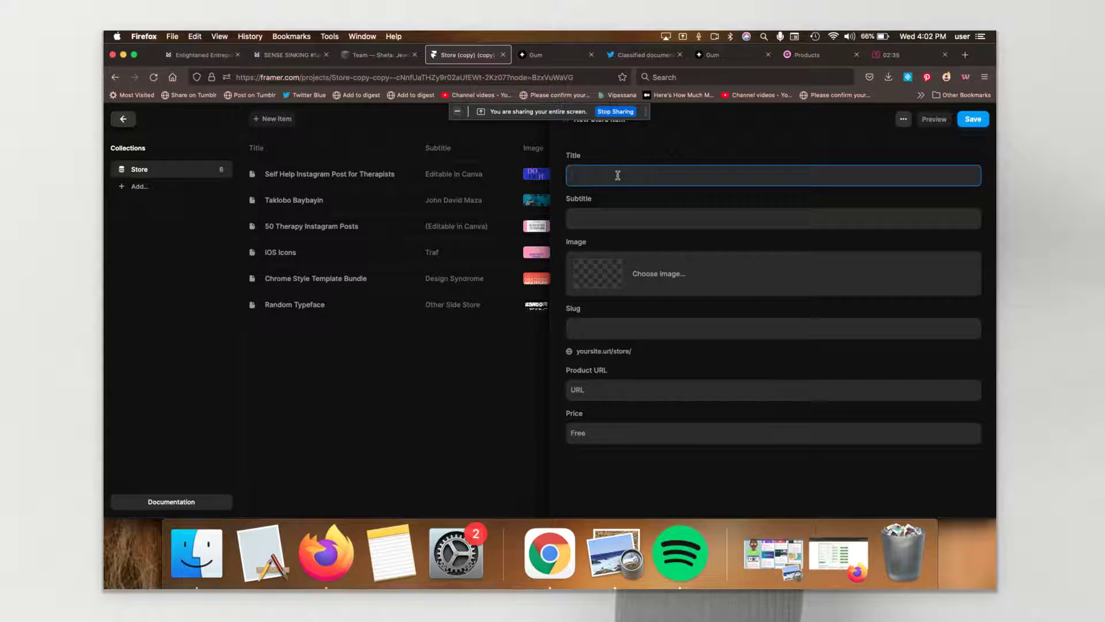
{"action": "type", "text": "This is as new Gumroad "}
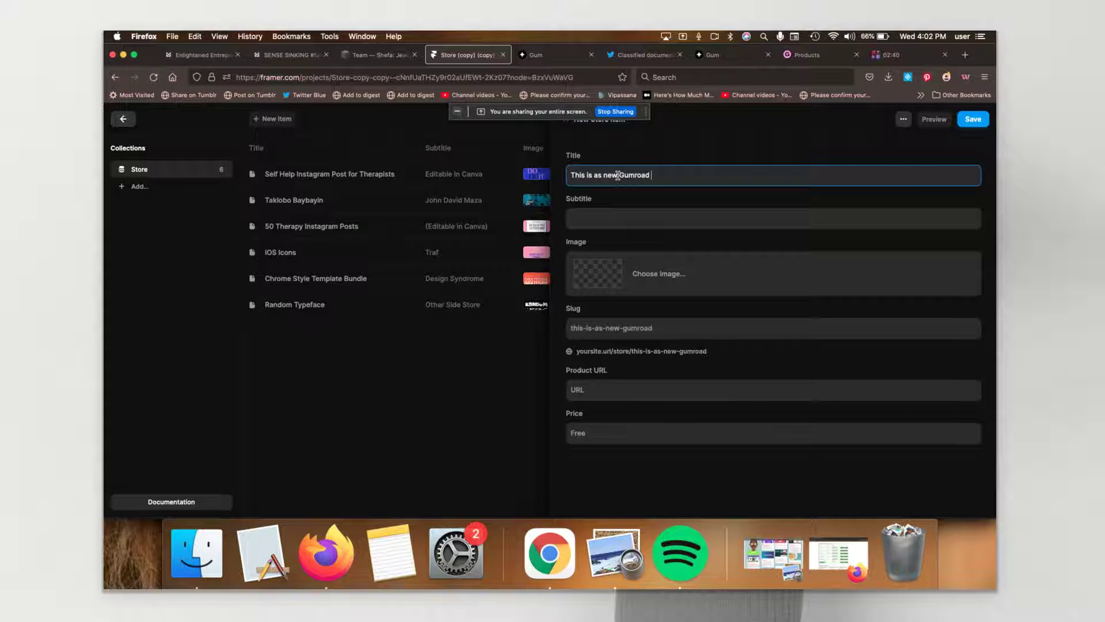
{"action": "type", "text": "PRoduct"}
{"action": "left_click", "coordinate": [615, 217]}
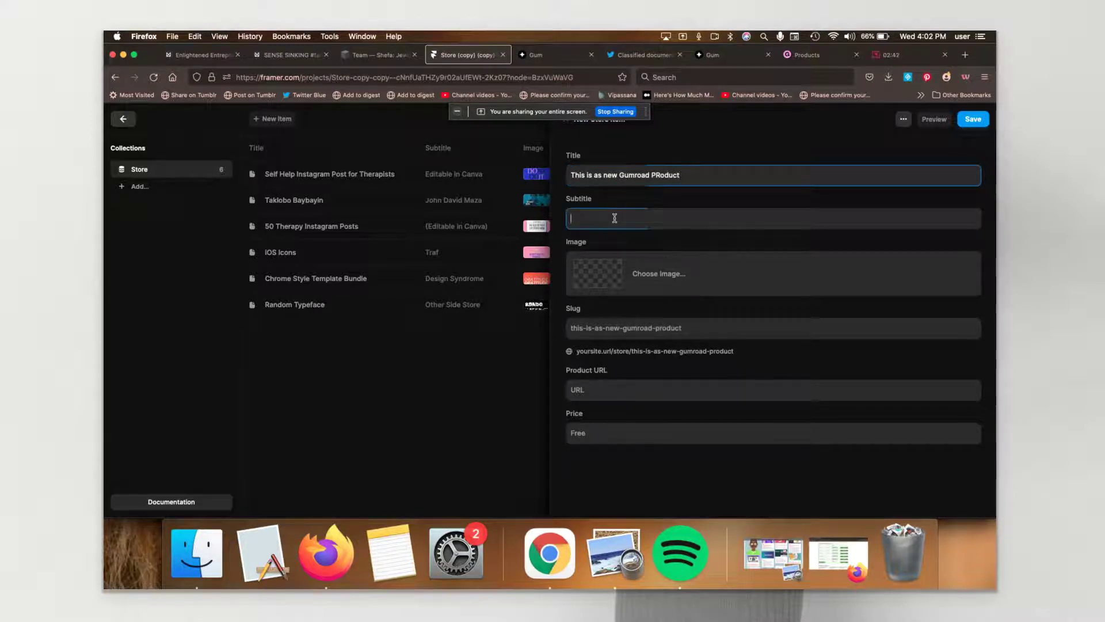
{"action": "type", "text": "and this is part"}
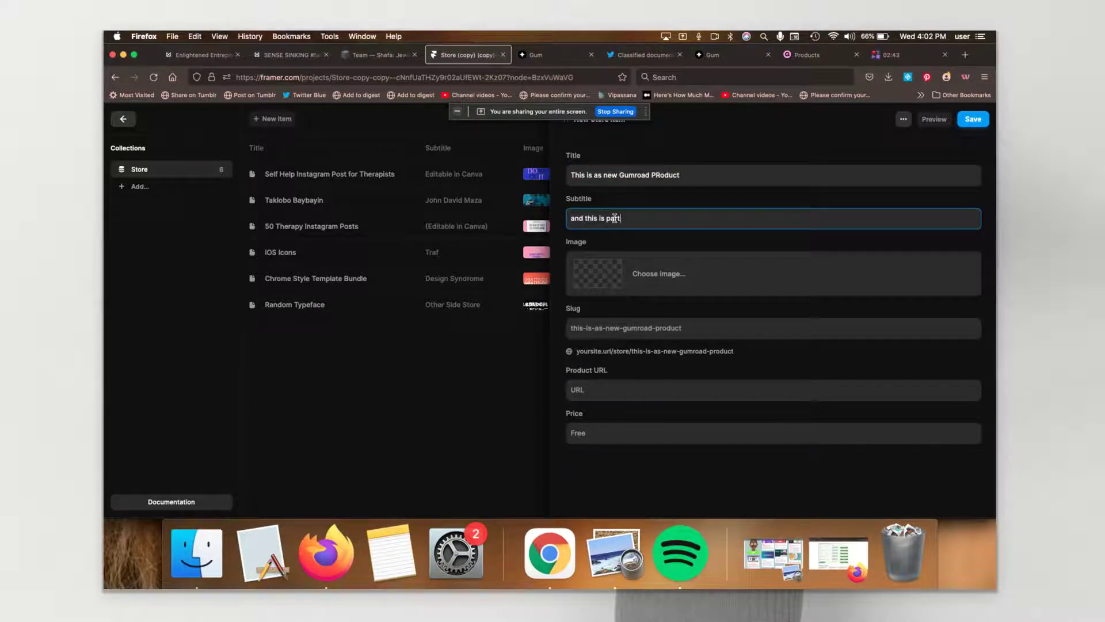
{"action": "type", "text": " of a membership"}
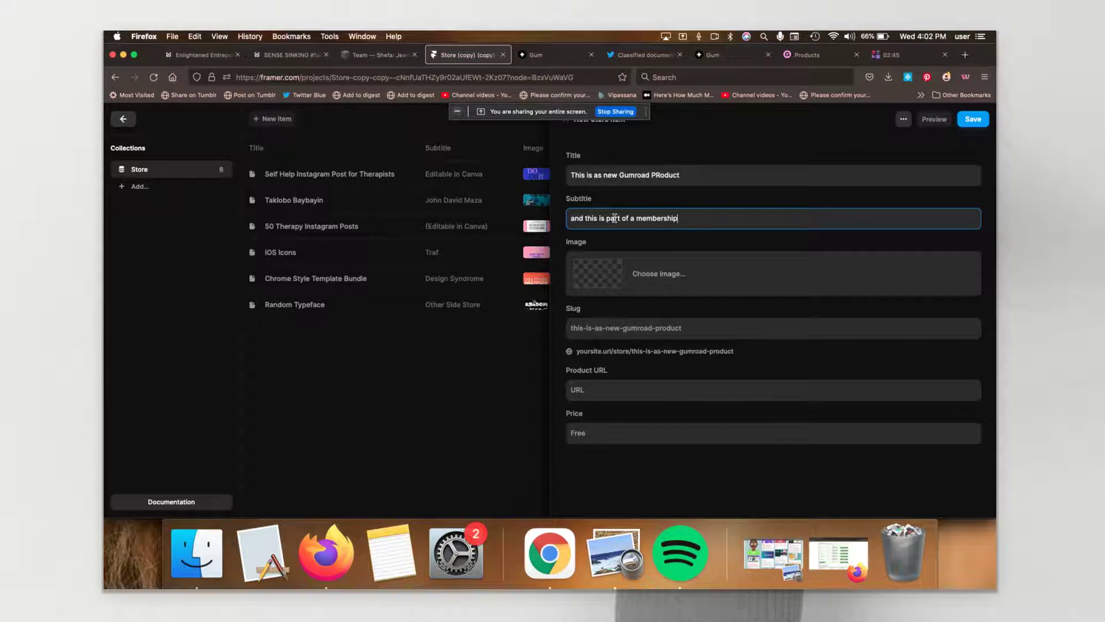
Step: Set the item's image to the Unsplash spiral photo optical illusion.jpg, found by searching 'trip'
{"action": "left_click", "coordinate": [602, 284]}
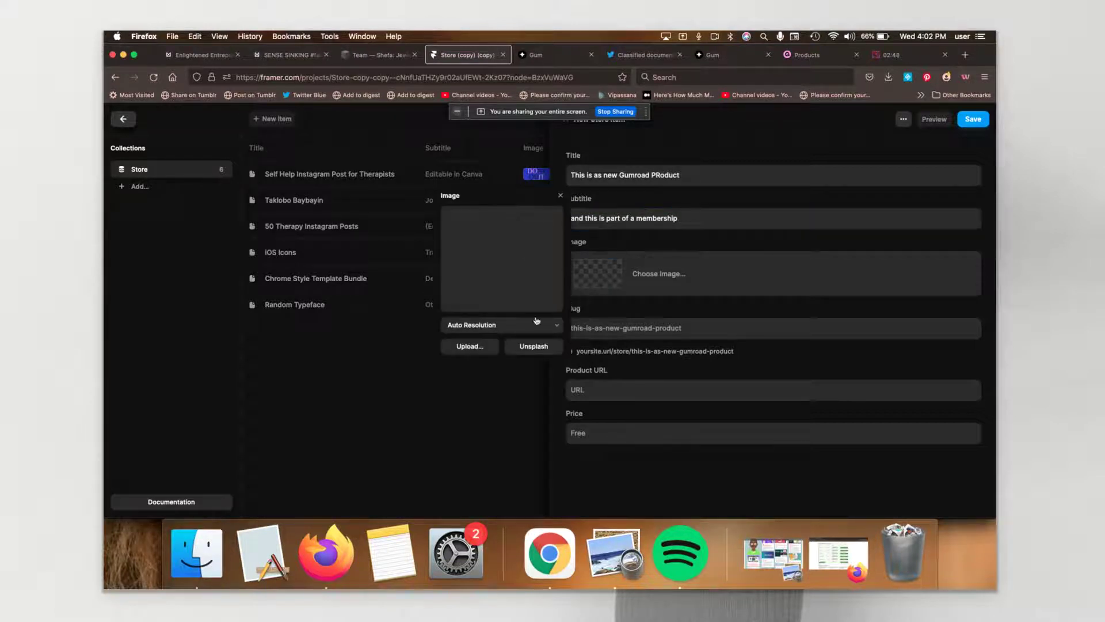
{"action": "left_click", "coordinate": [535, 346]}
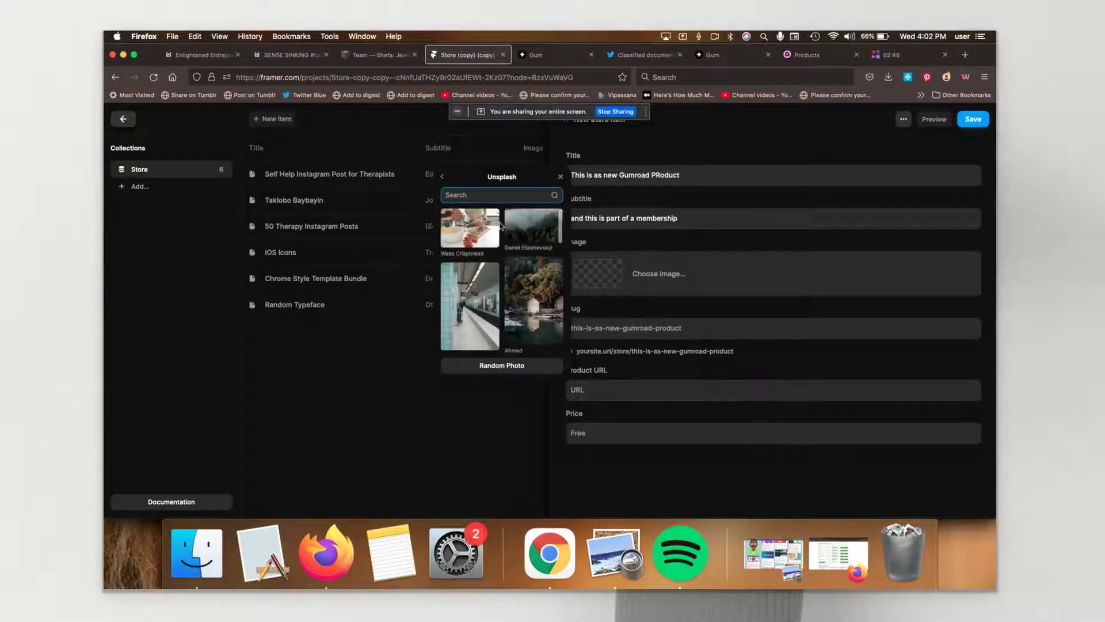
{"action": "type", "text": "trippy"}
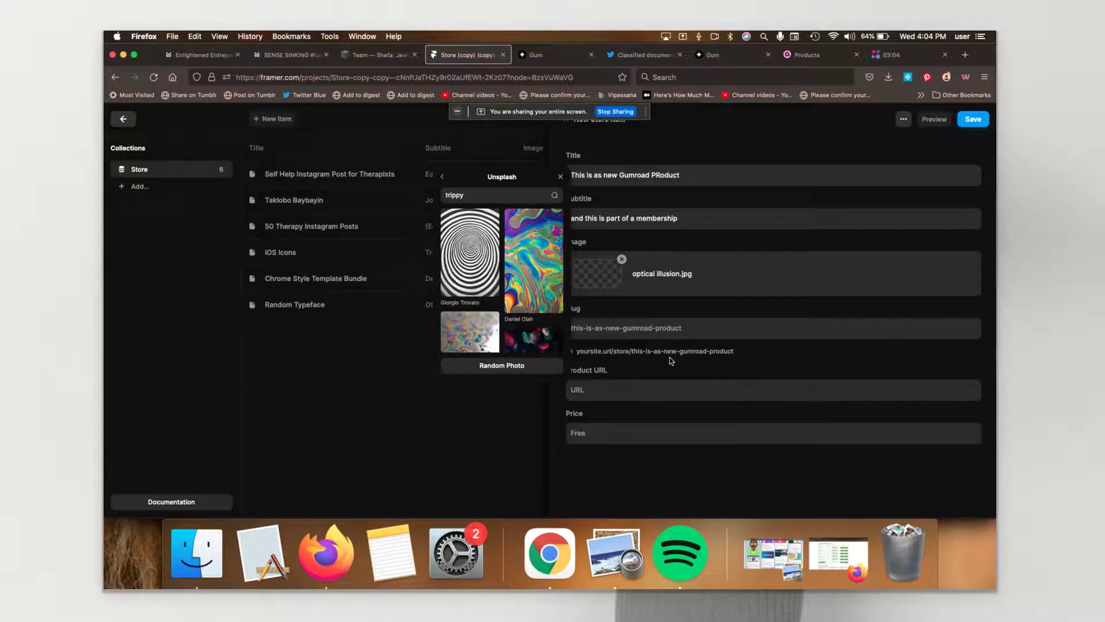
{"action": "left_click", "coordinate": [561, 178]}
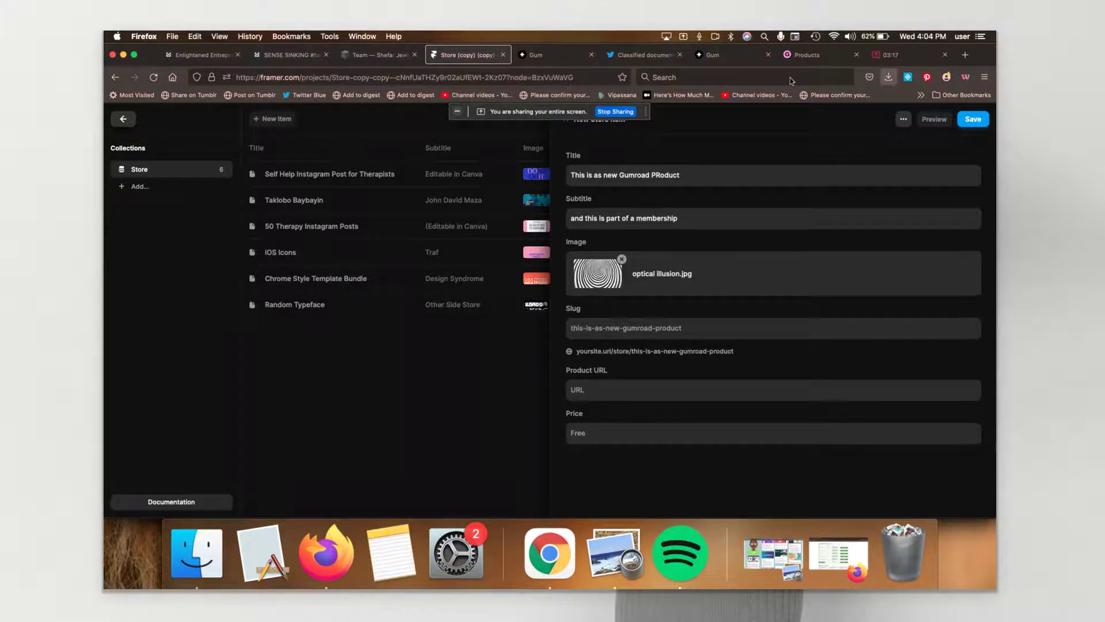
{"action": "left_click", "coordinate": [809, 55]}
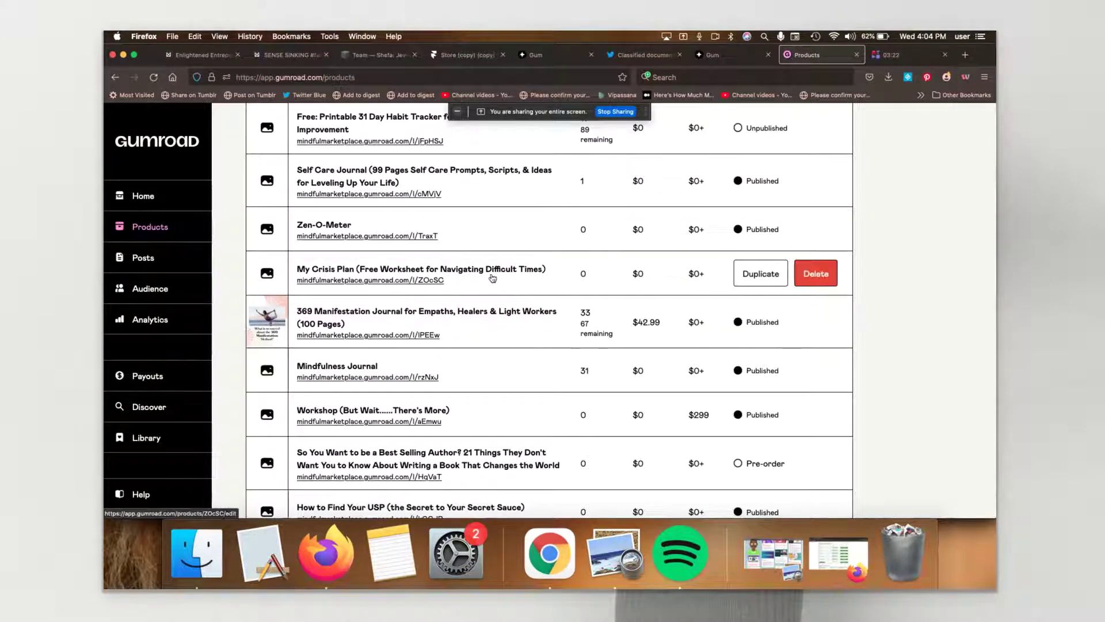
{"action": "scroll", "coordinate": [493, 279], "scroll_direction": "down", "scroll_amount": 2}
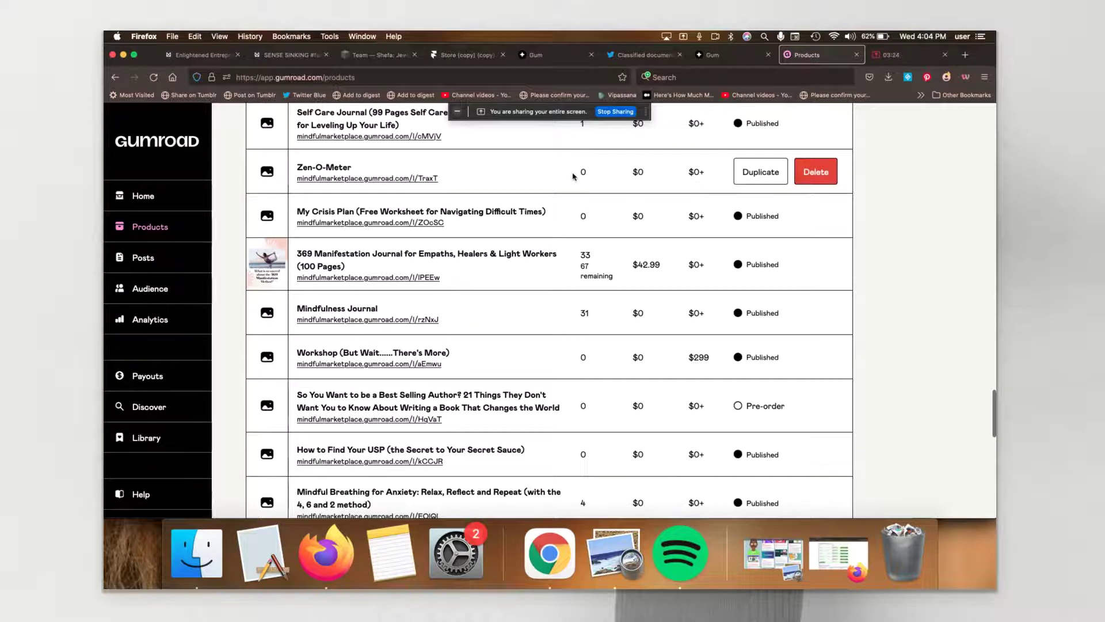
{"action": "left_click", "coordinate": [409, 178]}
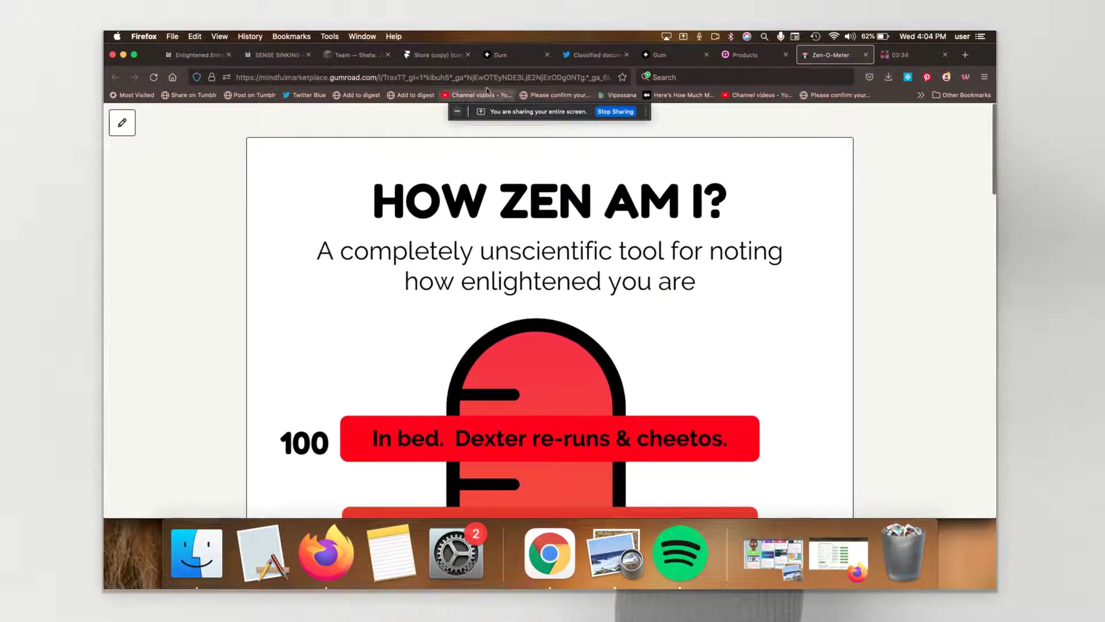
{"action": "left_click", "coordinate": [418, 79]}
{"action": "left_click_drag", "start_coordinate": [418, 79], "coordinate": [627, 79]}
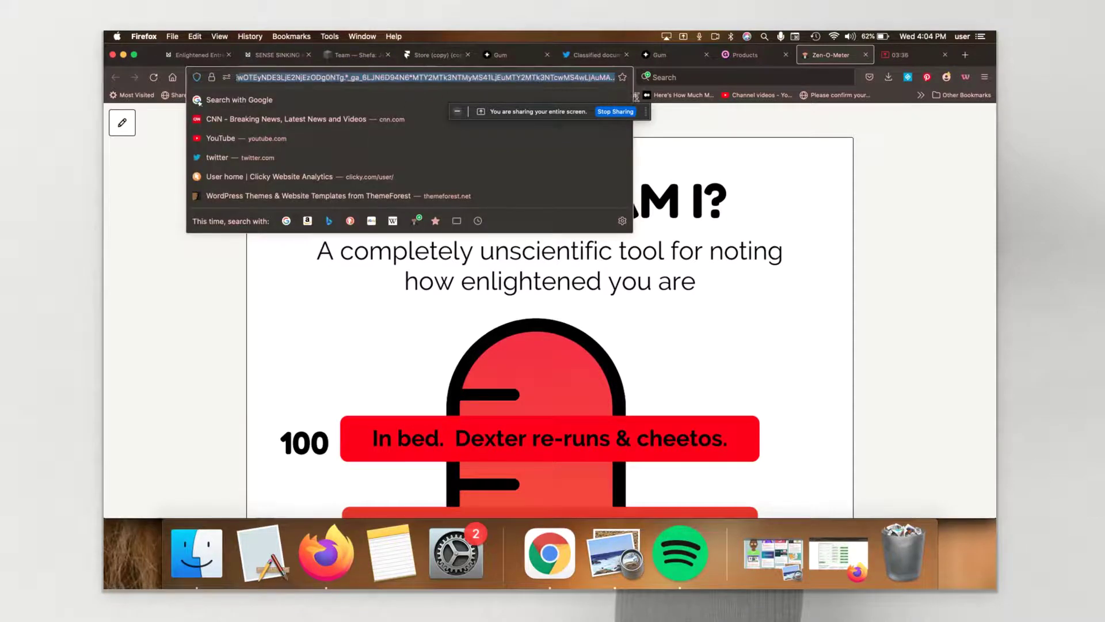
{"action": "key", "text": "BackSpace"}
{"action": "key", "text": "BackSpace"}
{"action": "key", "text": "BackSpace"}
{"action": "key", "text": "BackSpace"}
{"action": "key", "text": "BackSpace"}
{"action": "key", "text": "BackSpace"}
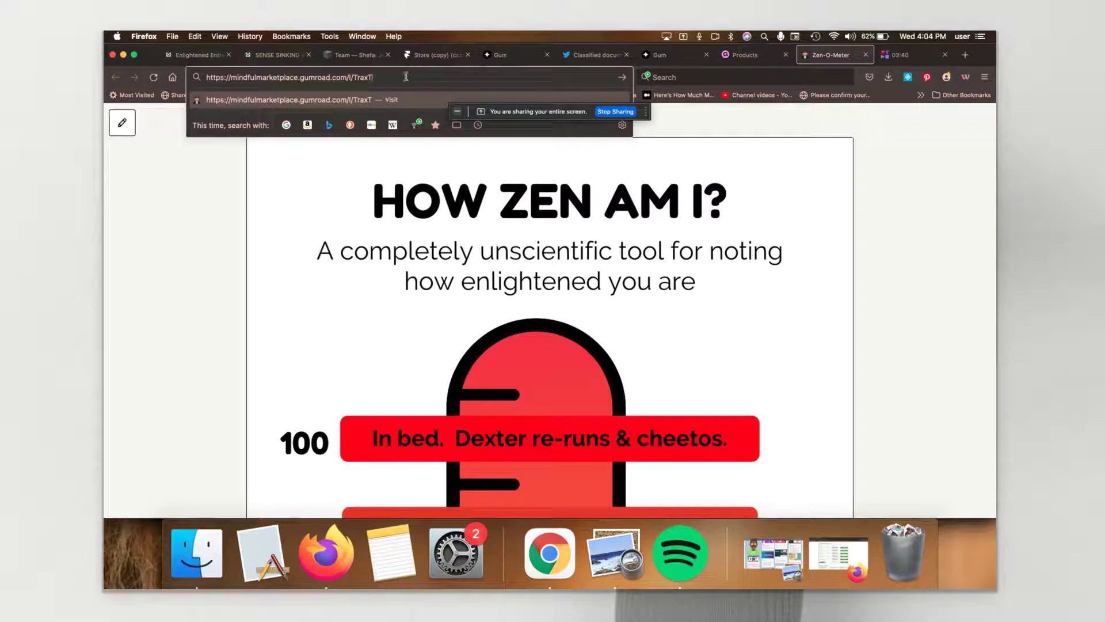
{"action": "key", "text": "super+a"}
{"action": "key", "text": "super+c"}
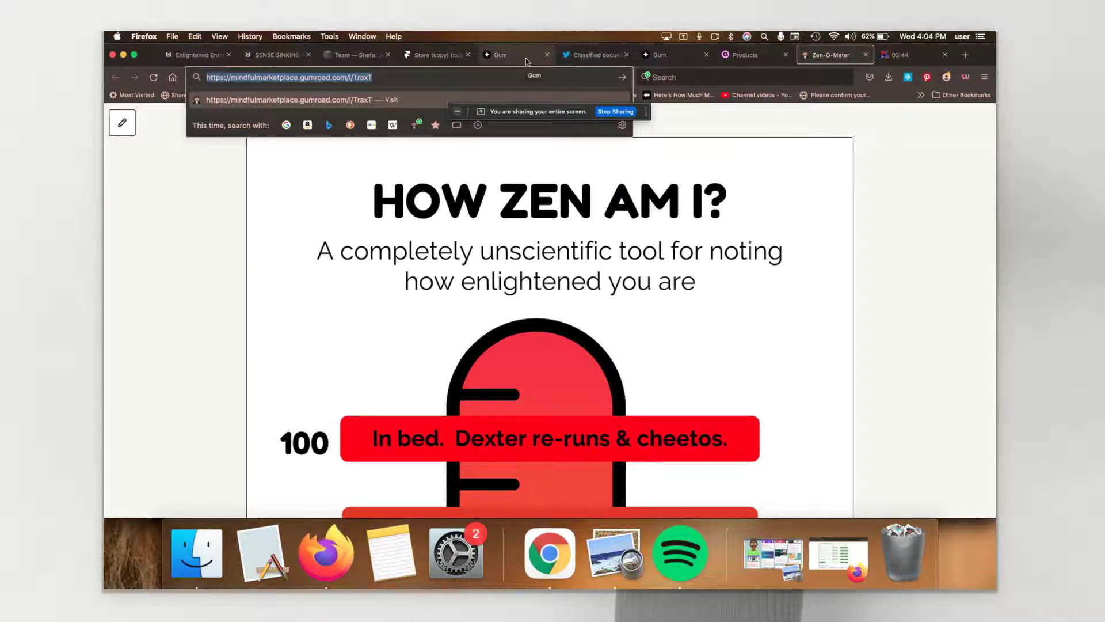
Step: Paste the Zen-O-Meter link into the item's Product URL and set its Price to Free
{"action": "left_click", "coordinate": [439, 56]}
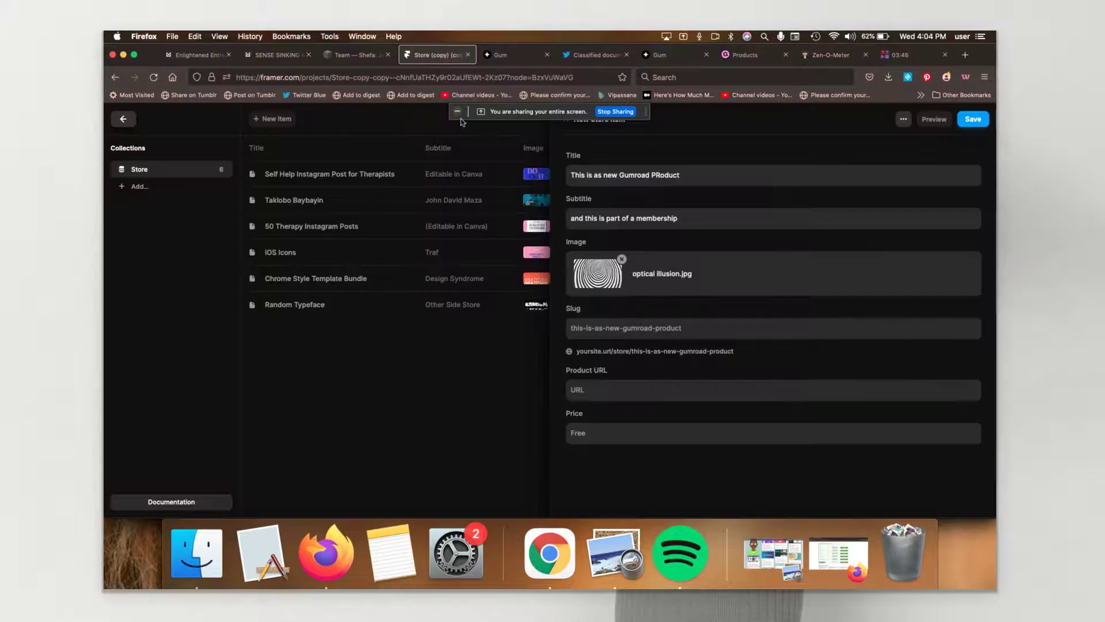
{"action": "left_click", "coordinate": [628, 391]}
{"action": "key", "text": "super+v"}
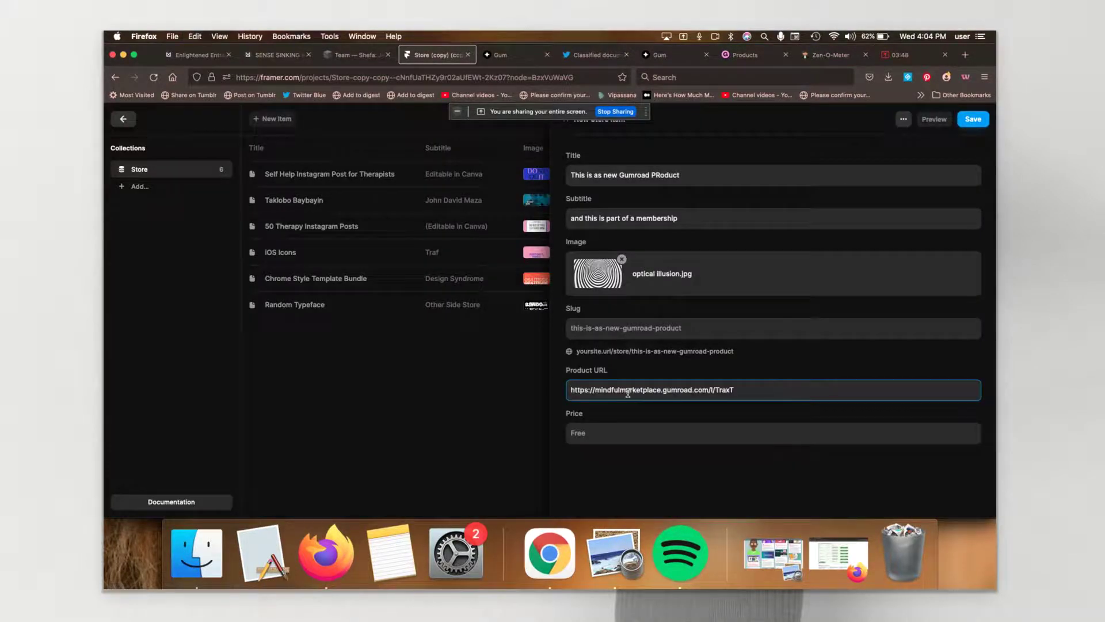
{"action": "left_click", "coordinate": [623, 440]}
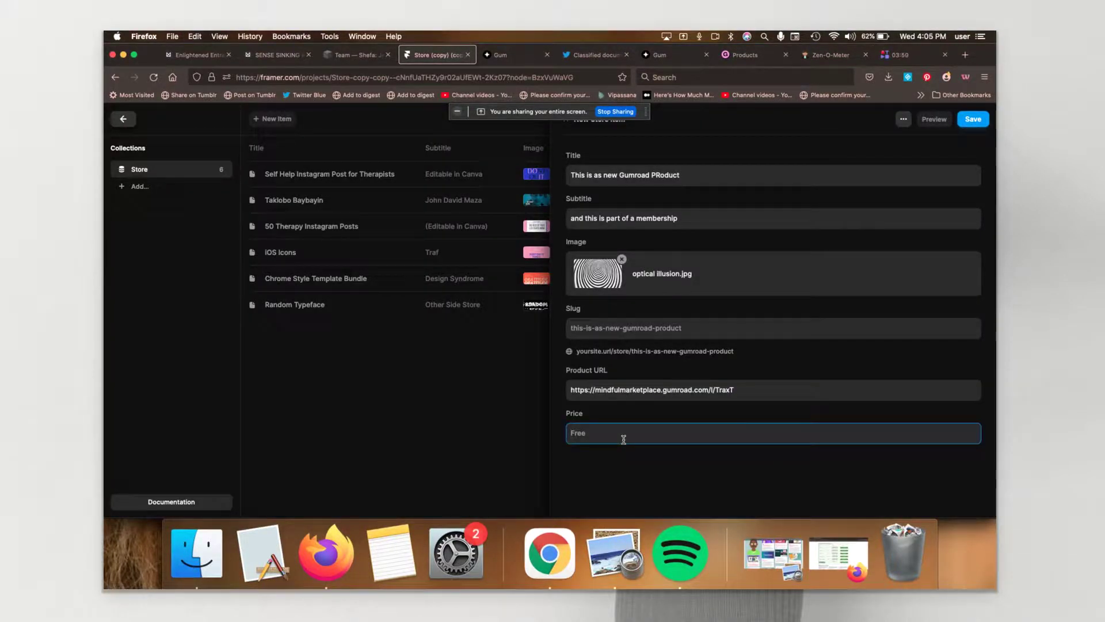
{"action": "type", "text": "Free"}
Step: Save the new Store item and republish the site
{"action": "left_click", "coordinate": [975, 120]}
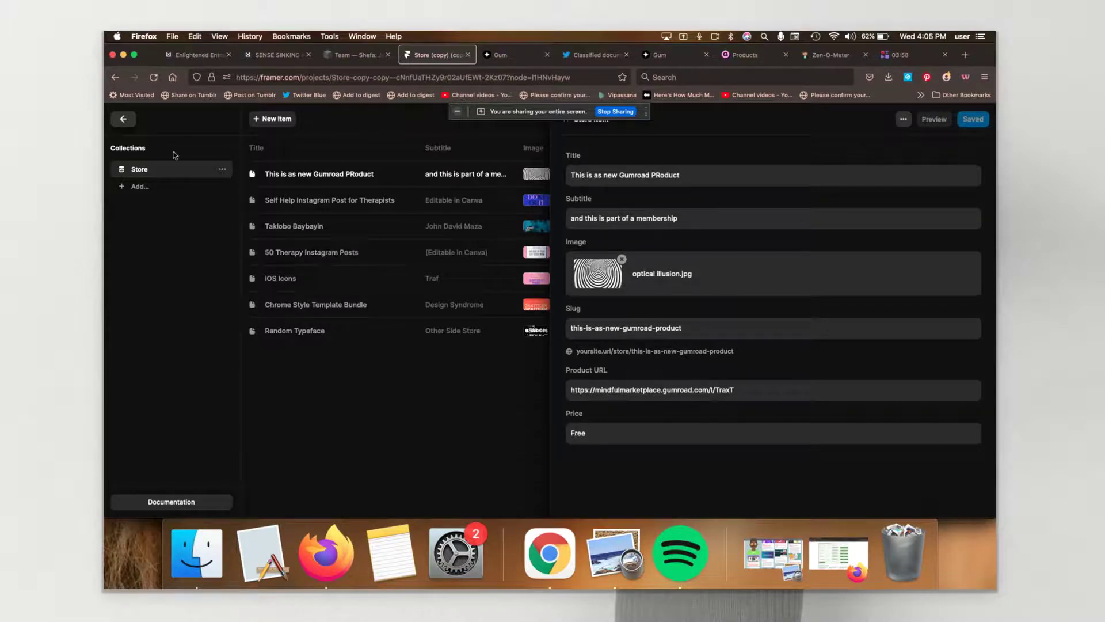
{"action": "left_click", "coordinate": [127, 127]}
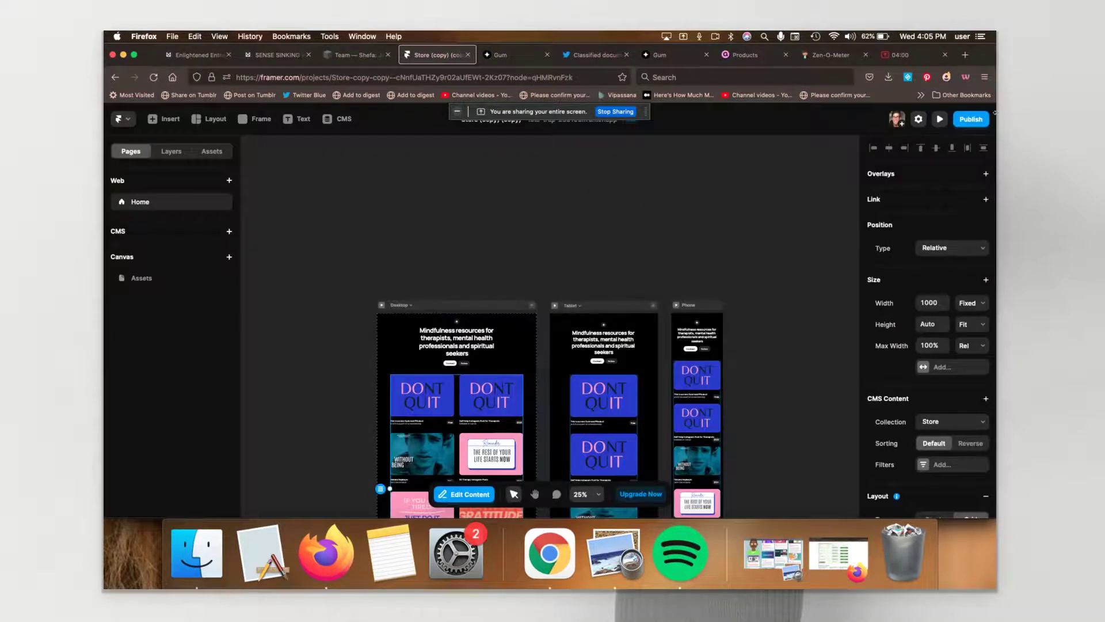
{"action": "left_click", "coordinate": [973, 119]}
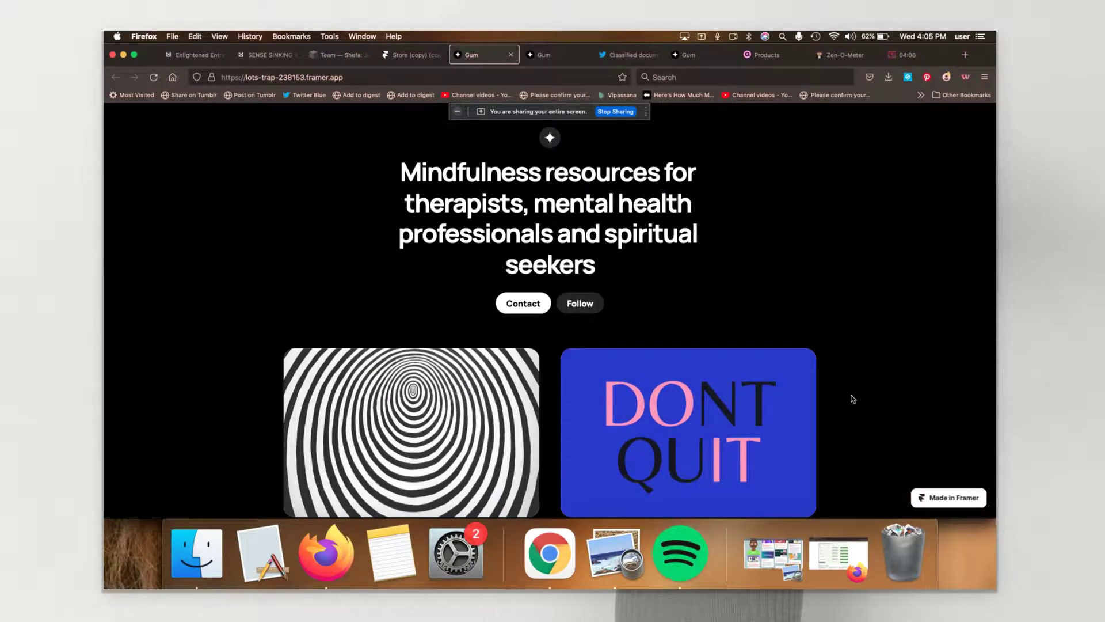
Step: Scroll the live site down to the spiral 'This is as new Gumroad PRoduct' card marked Free
{"action": "scroll", "coordinate": [852, 398], "scroll_direction": "down", "scroll_amount": 4}
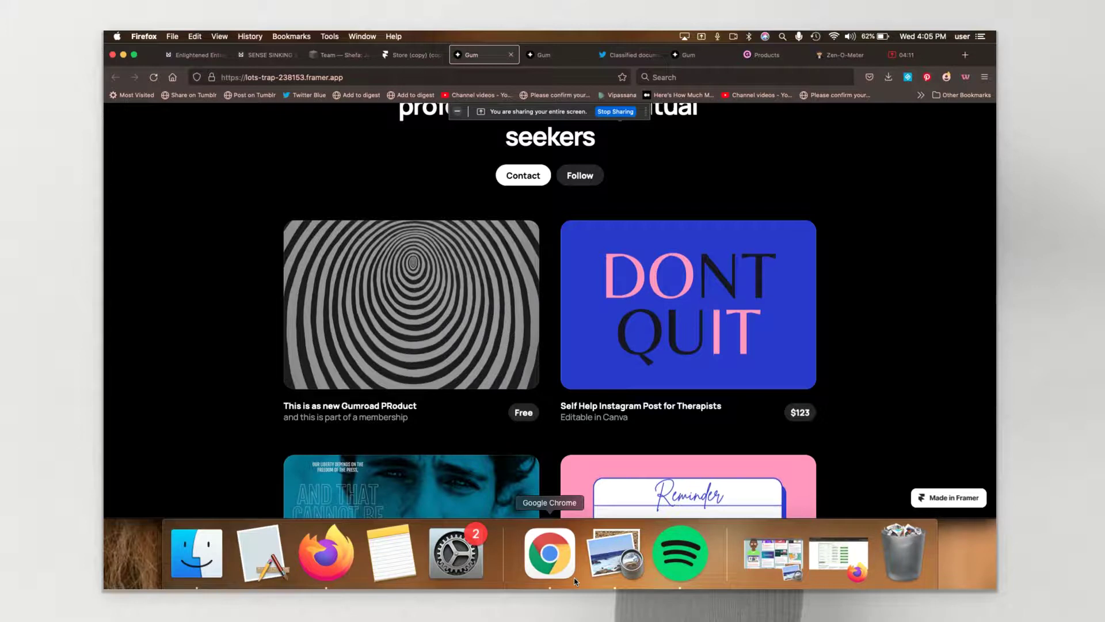
Step: Open the spiral card's Gumroad checkout, enter a price of 0 and choose I want this!
{"action": "left_click", "coordinate": [588, 377]}
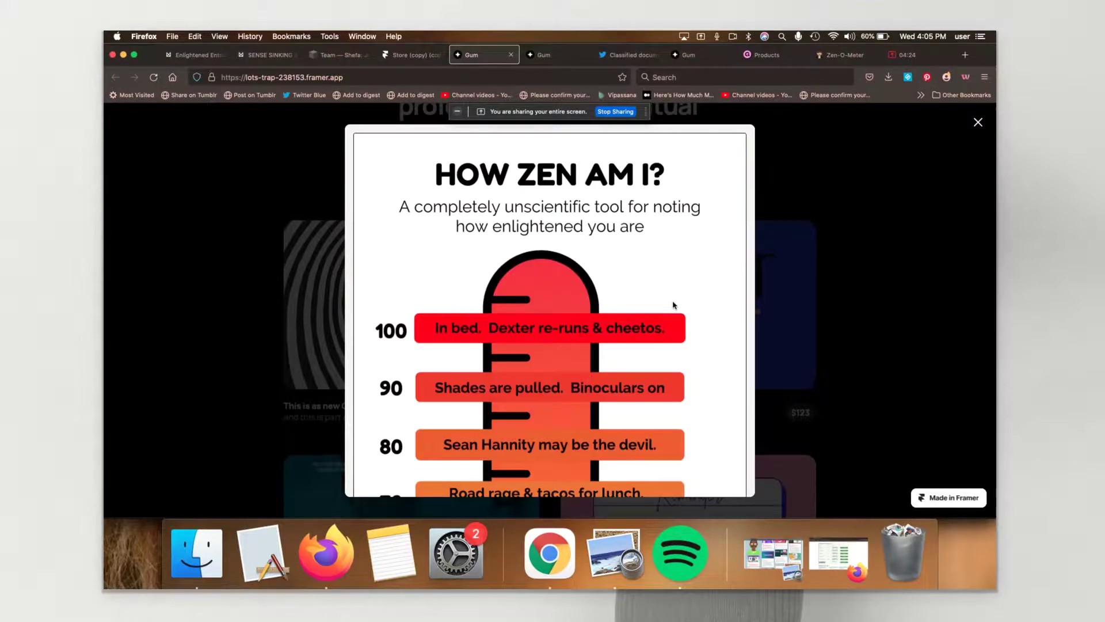
{"action": "scroll", "coordinate": [674, 304], "scroll_direction": "down", "scroll_amount": 10}
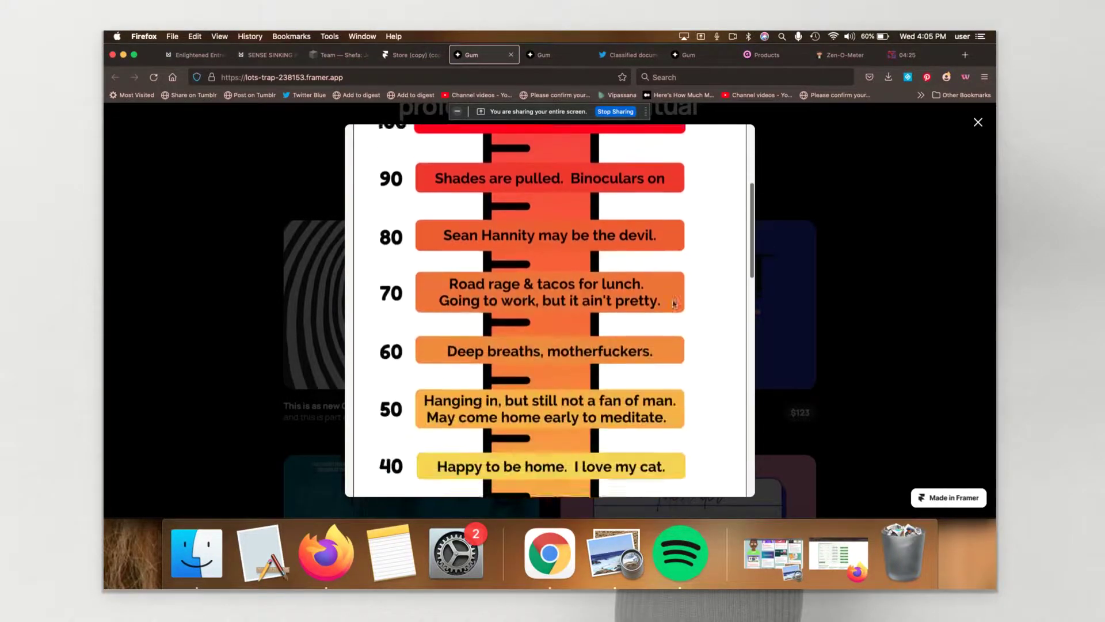
{"action": "scroll", "coordinate": [675, 304], "scroll_direction": "down", "scroll_amount": 15}
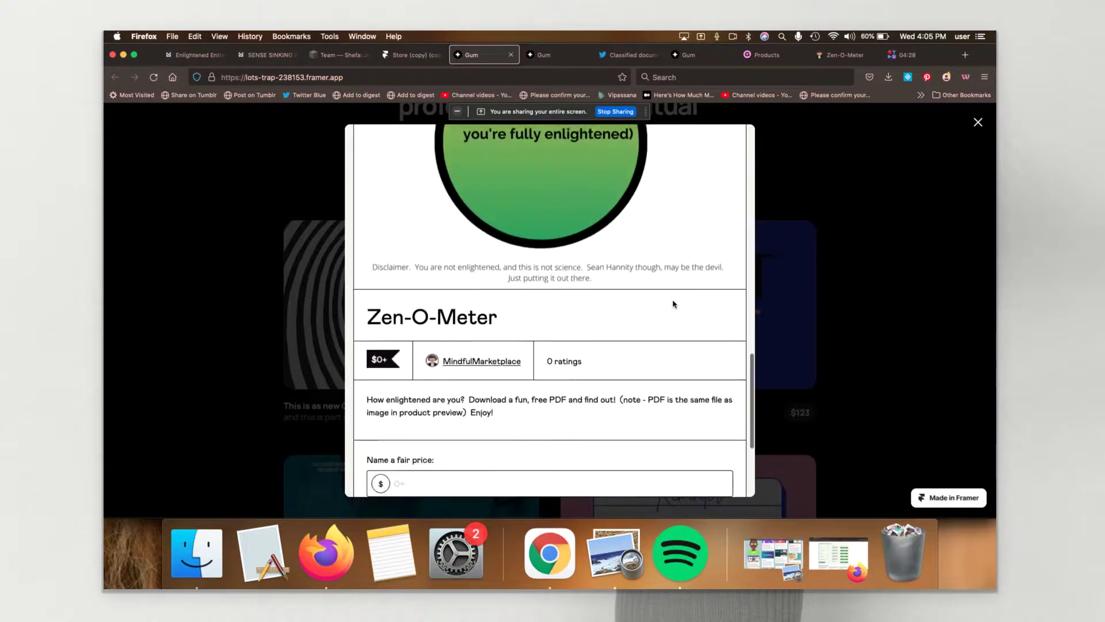
{"action": "scroll", "coordinate": [674, 304], "scroll_direction": "down", "scroll_amount": 1}
{"action": "left_click", "coordinate": [459, 307]}
{"action": "type", "text": "0"}
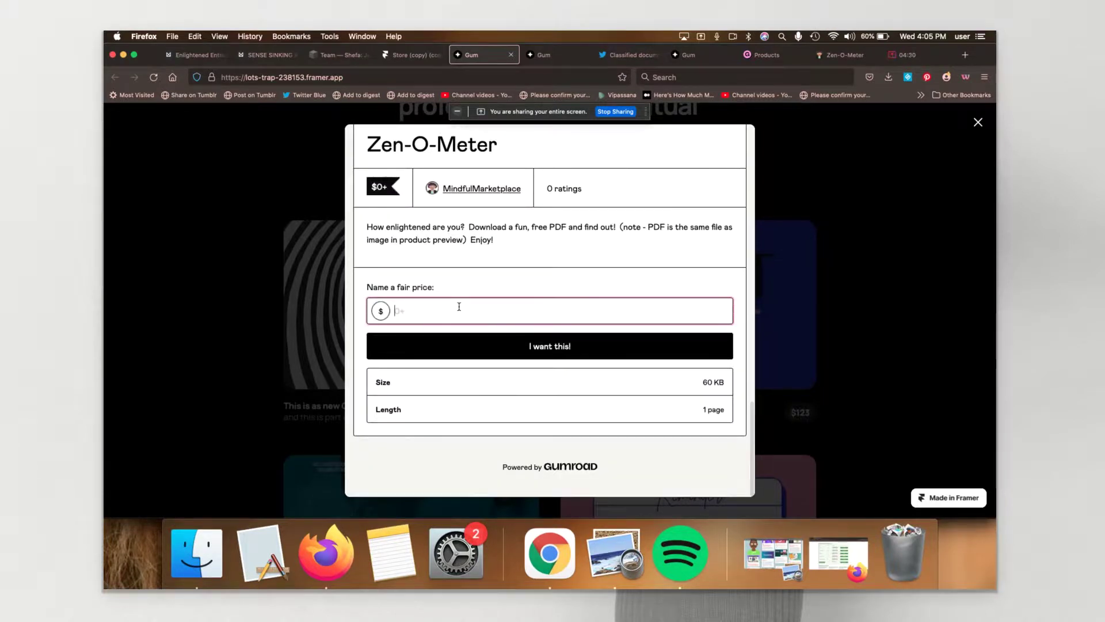
{"action": "left_click", "coordinate": [447, 347]}
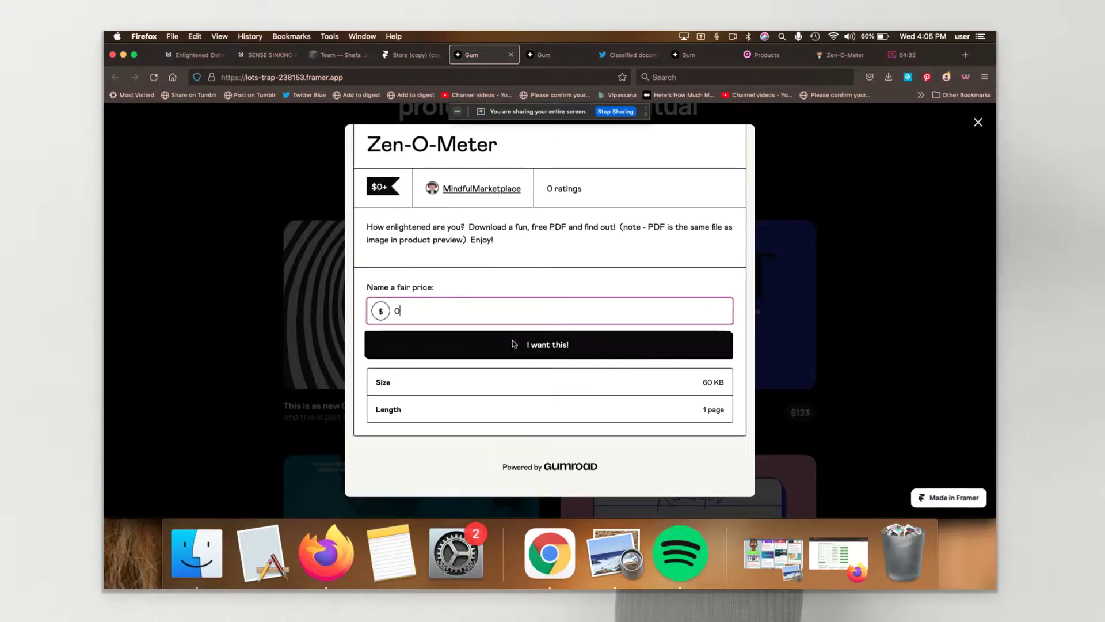
Step: Enter the buyer's e-mail, complete the free purchase, and close the checkout overlay
{"action": "left_click", "coordinate": [560, 232]}
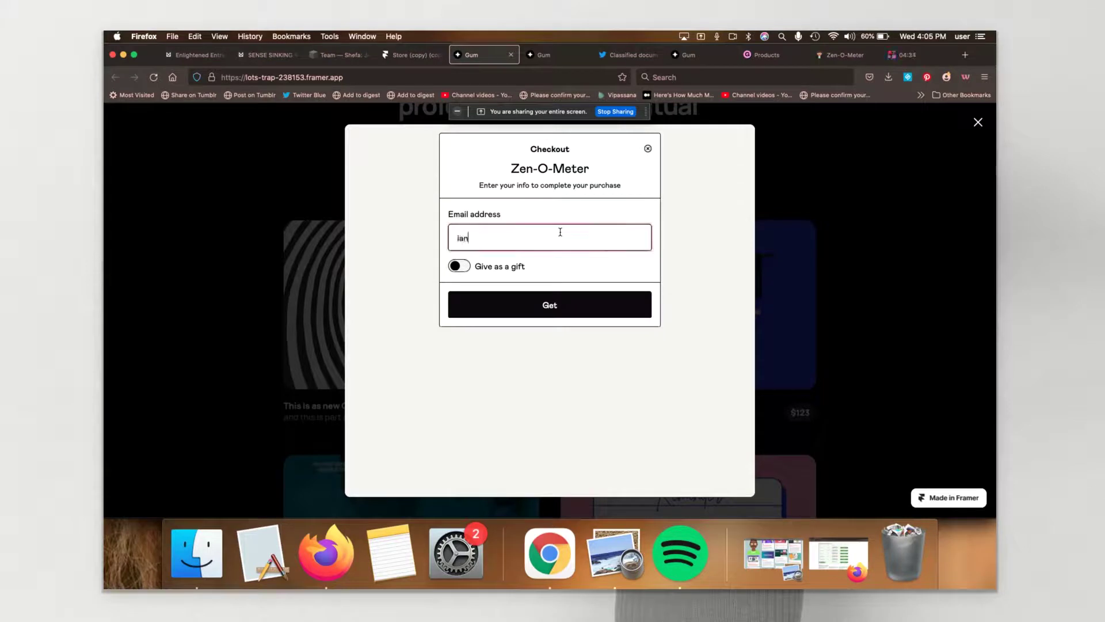
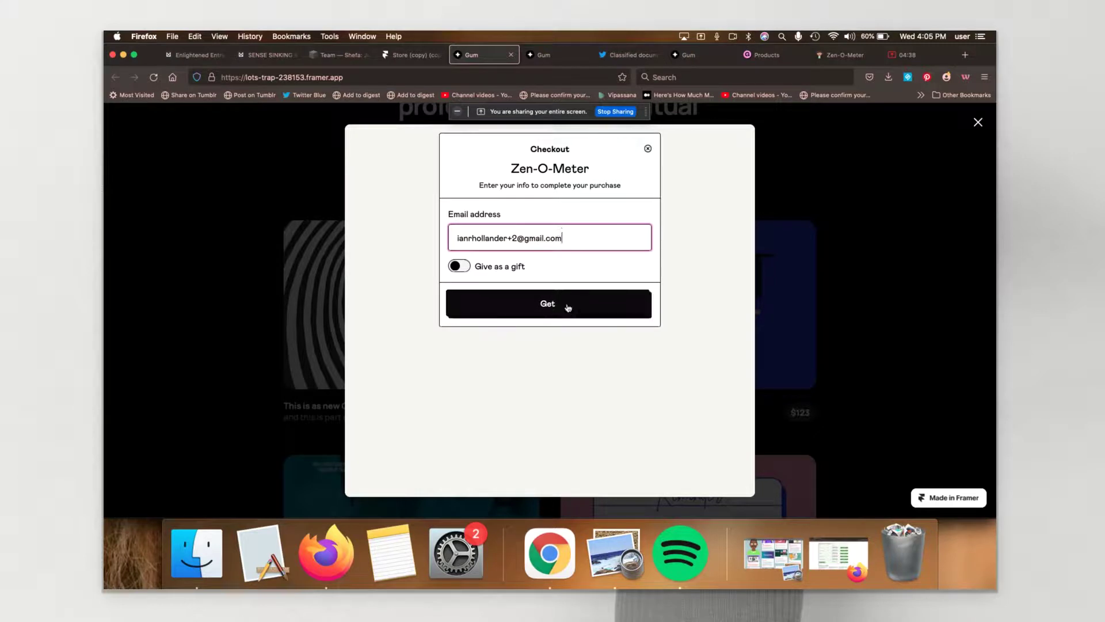
{"action": "left_click", "coordinate": [569, 308]}
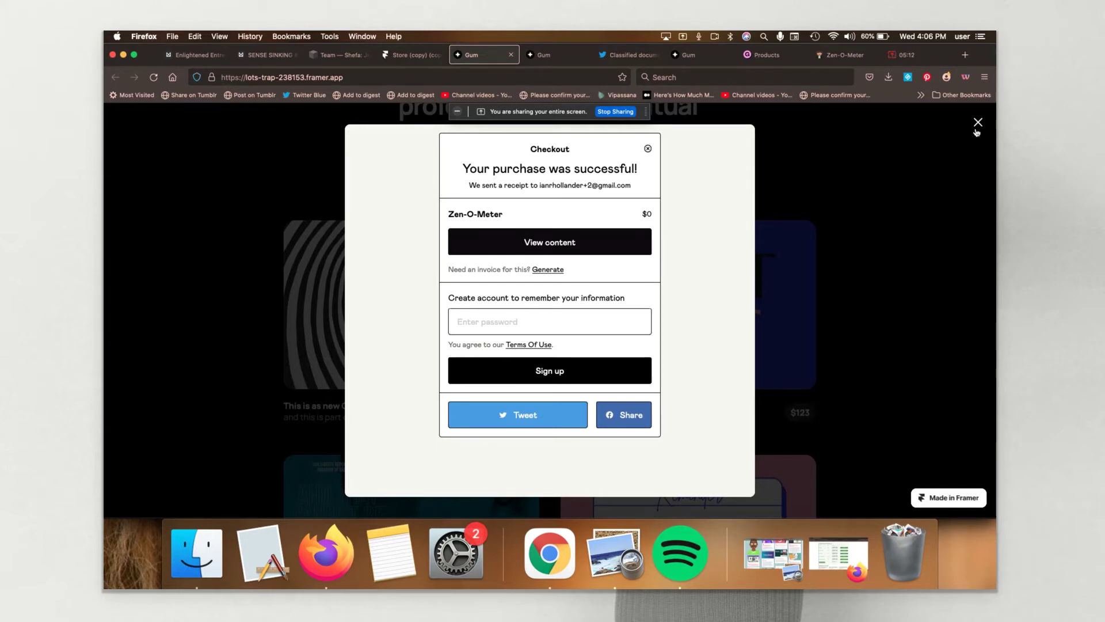
{"action": "left_click", "coordinate": [977, 128]}
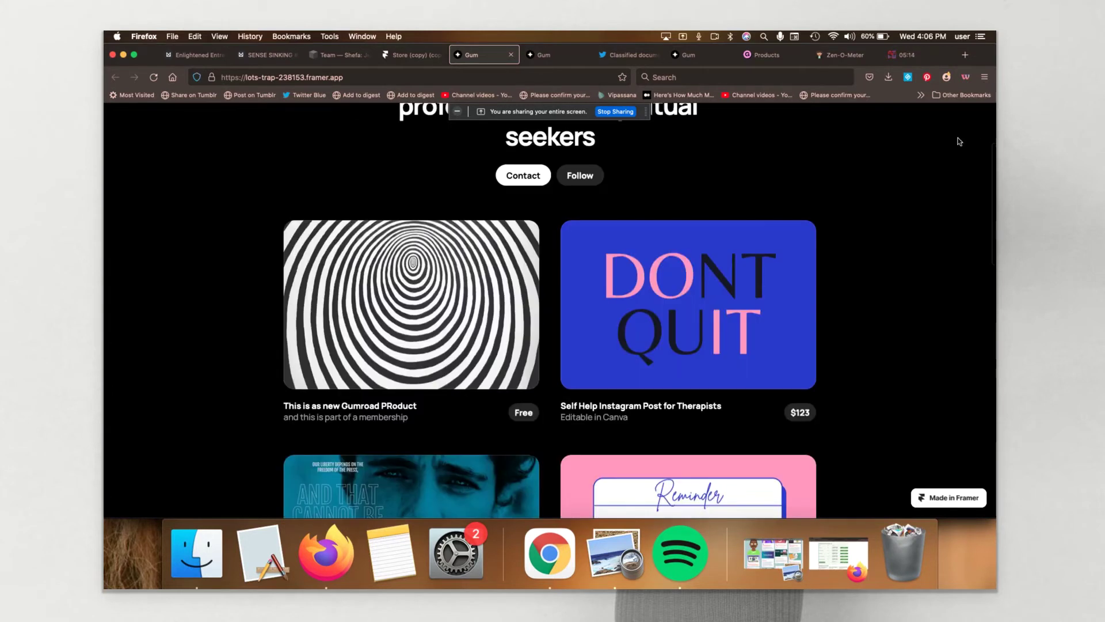